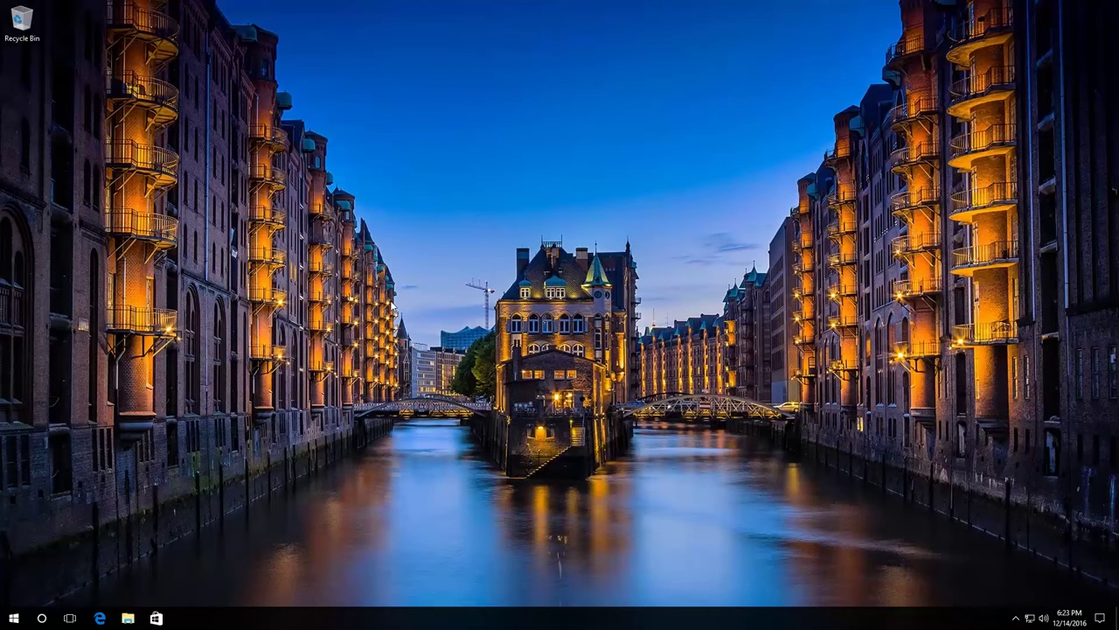
Open the System Restore configuration from the Recovery tools in Control Panel
right_click(12, 619)
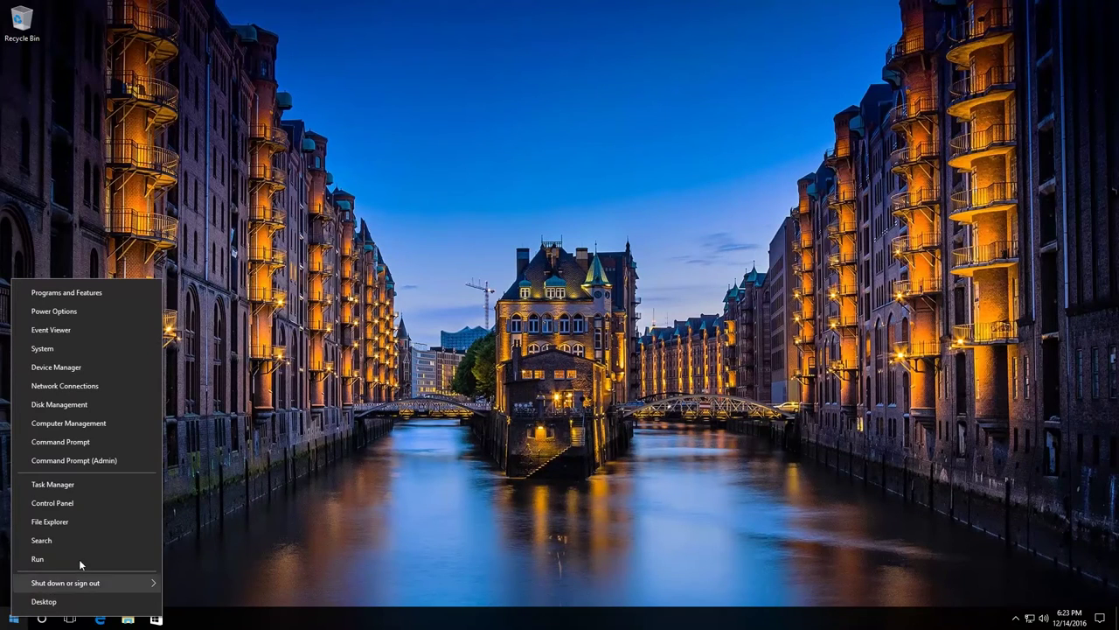
left_click(59, 503)
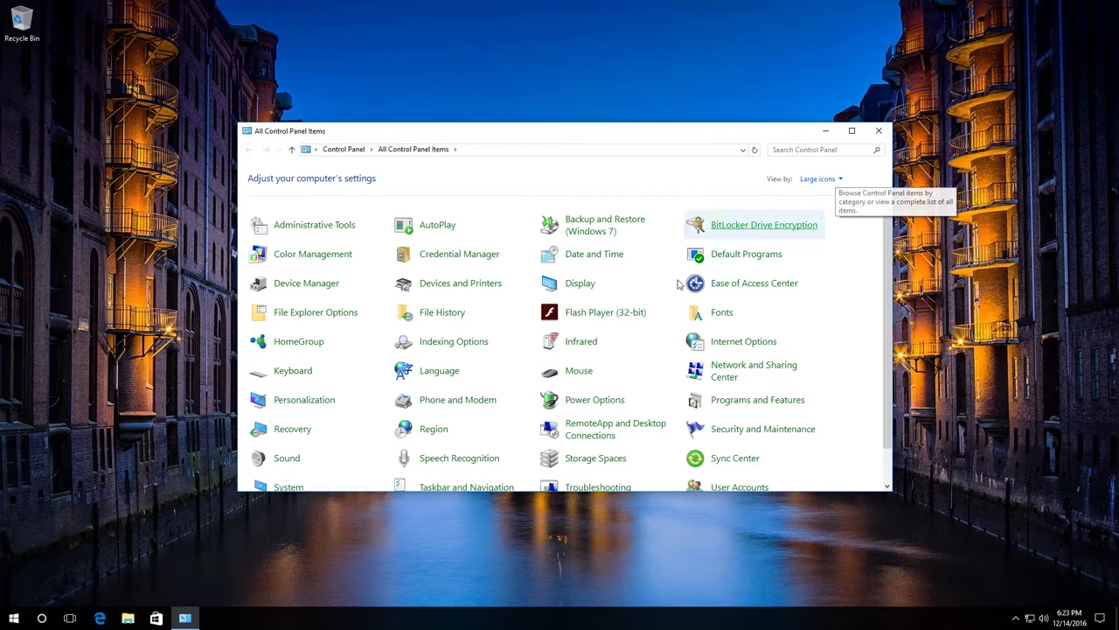
left_click(297, 429)
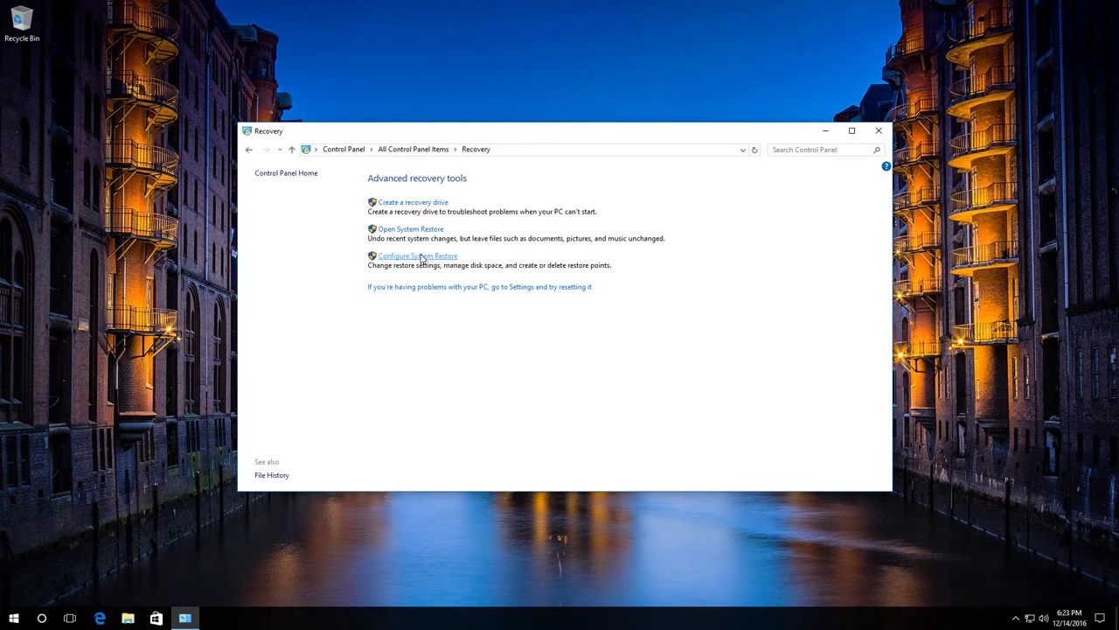
left_click(422, 257)
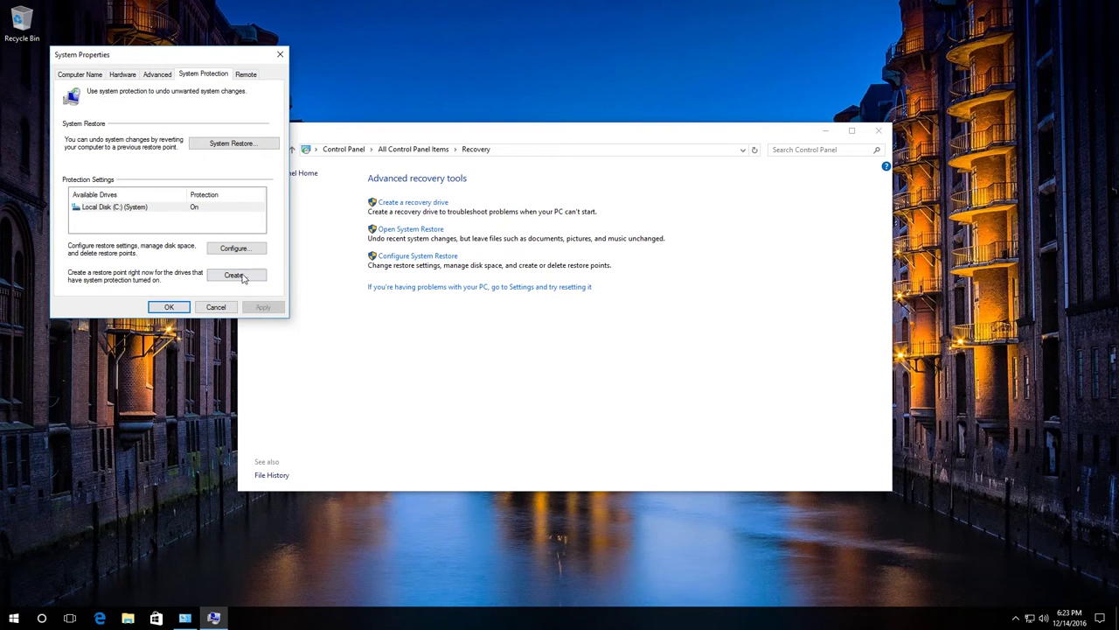
Create a restore point with the description "Restore Point" for the protected system drive
left_click(240, 276)
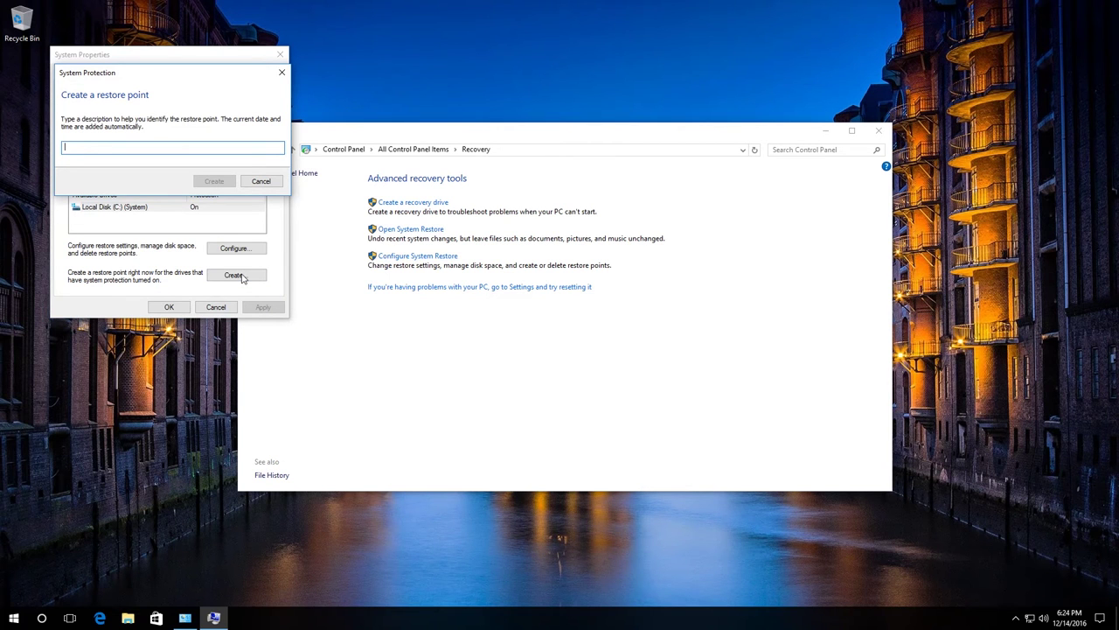
type("Restore Point")
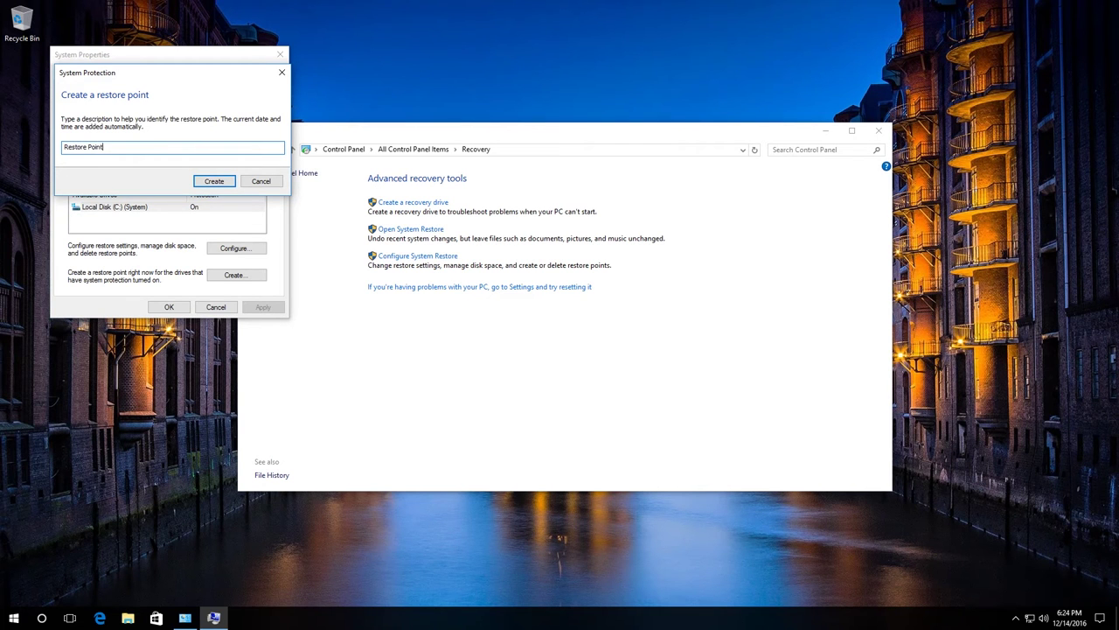
left_click(212, 186)
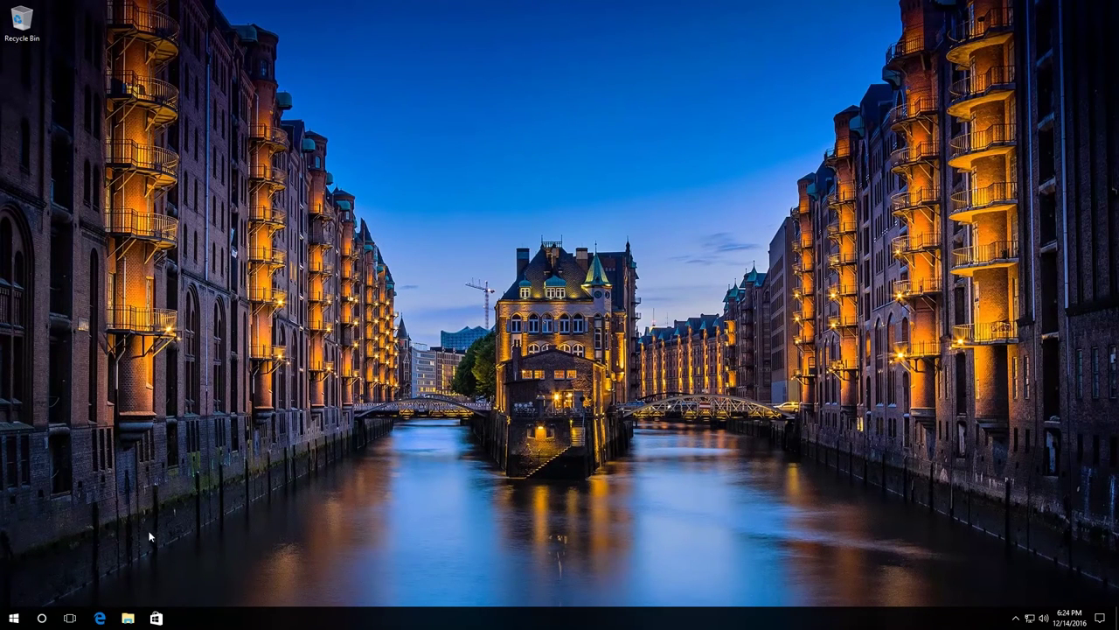
Open Task Scheduler from Control Panel's Administrative Tools and maximize its window
right_click(13, 618)
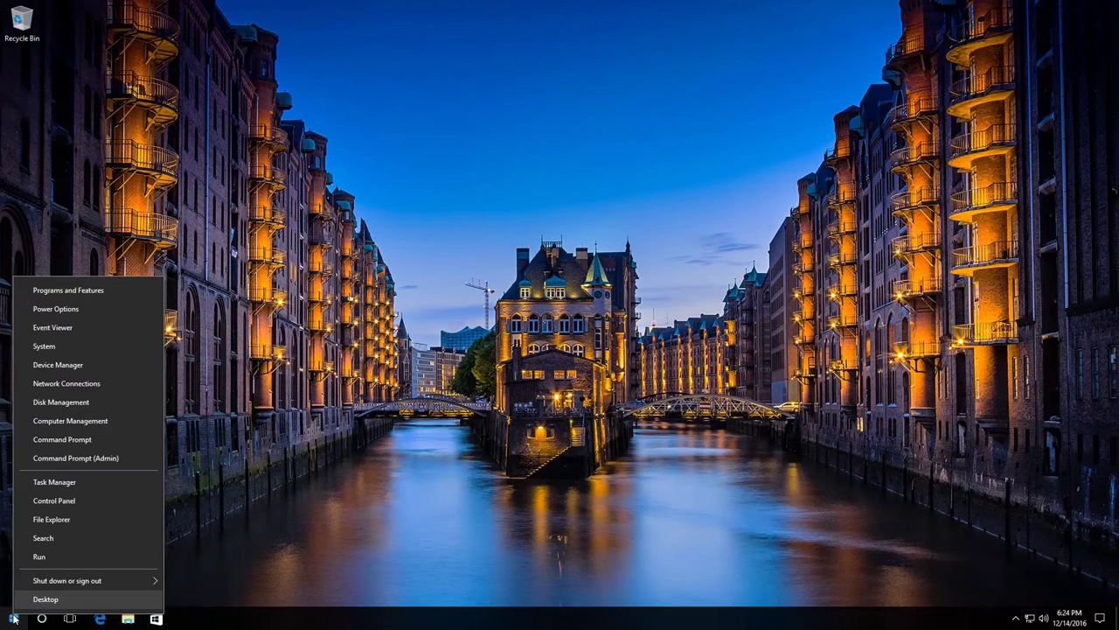
left_click(87, 501)
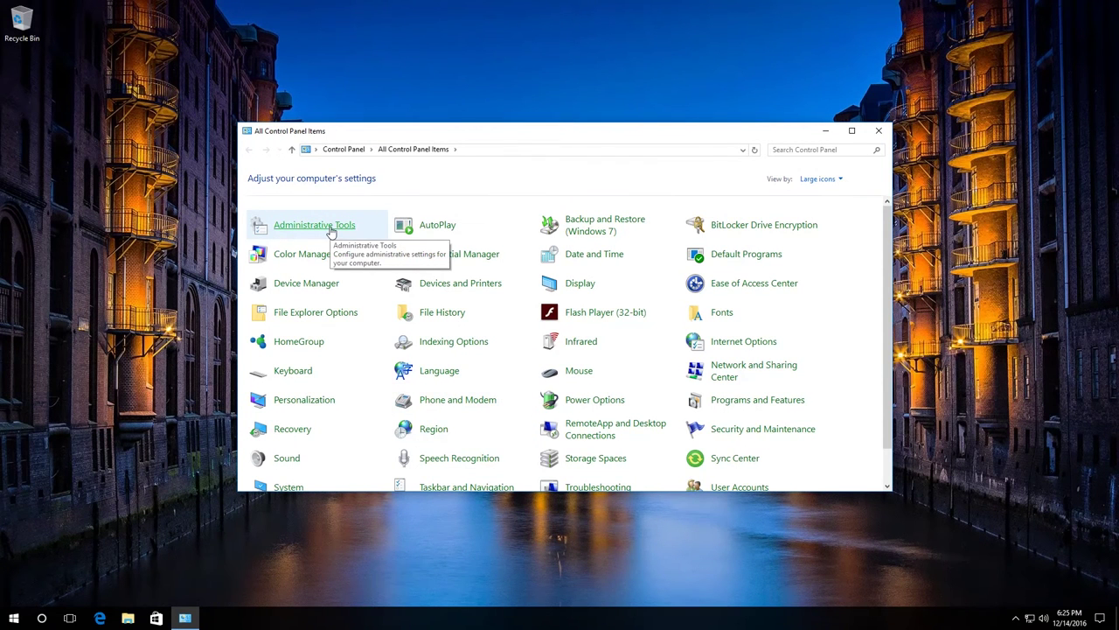
left_click(331, 230)
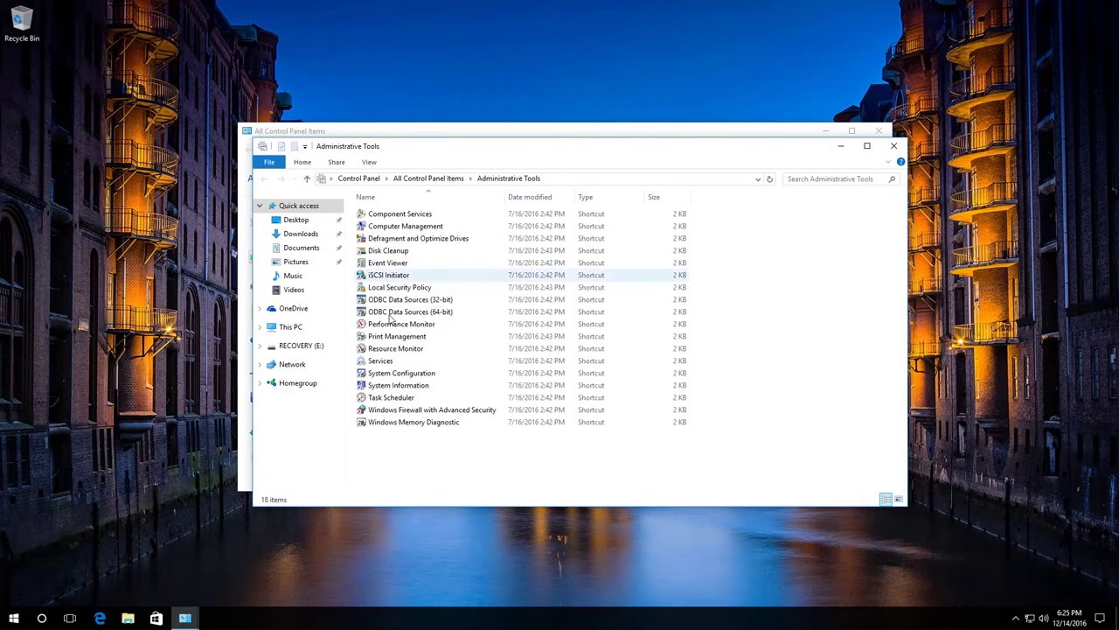
double_click(384, 397)
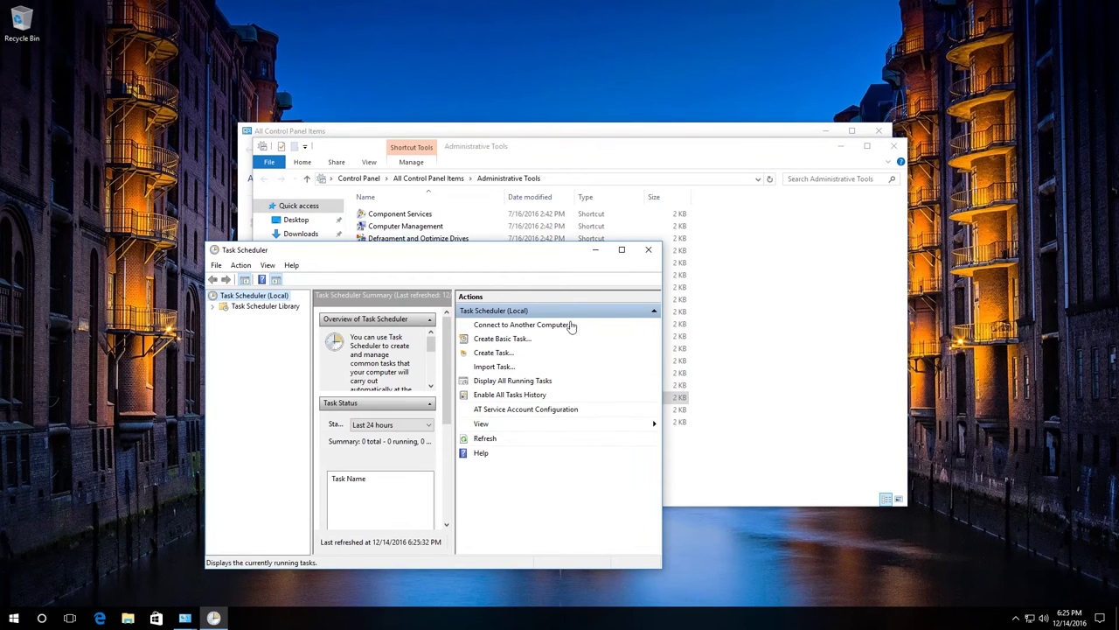
left_click(621, 252)
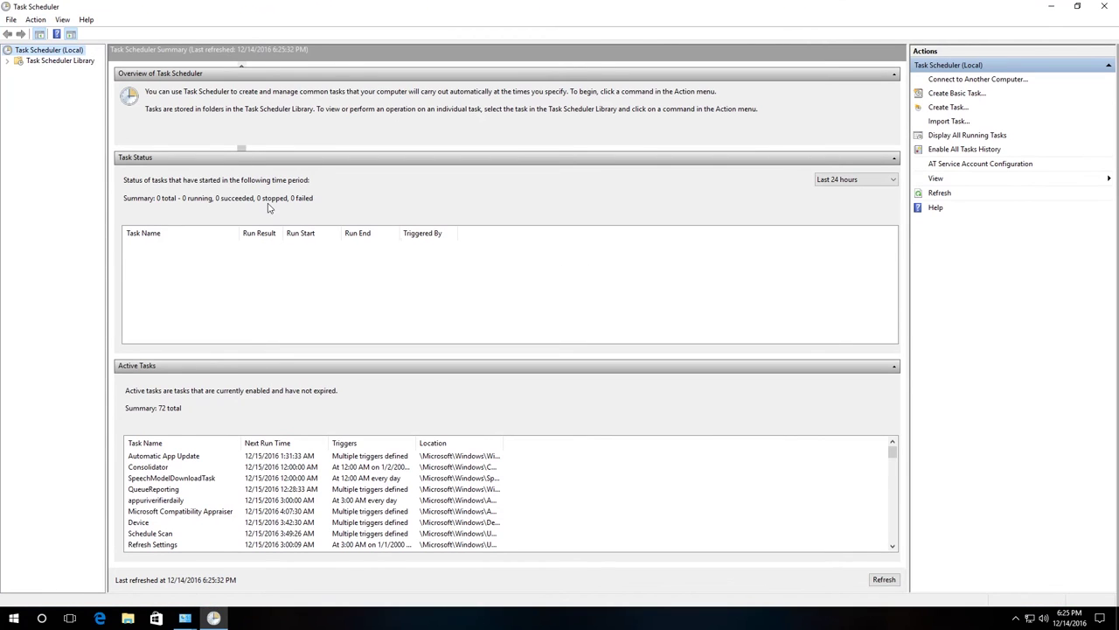
Show the tasks in the library's Microsoft > Windows > SystemRestore folder, widening the folder tree to read the names
left_click(7, 61)
left_click(17, 74)
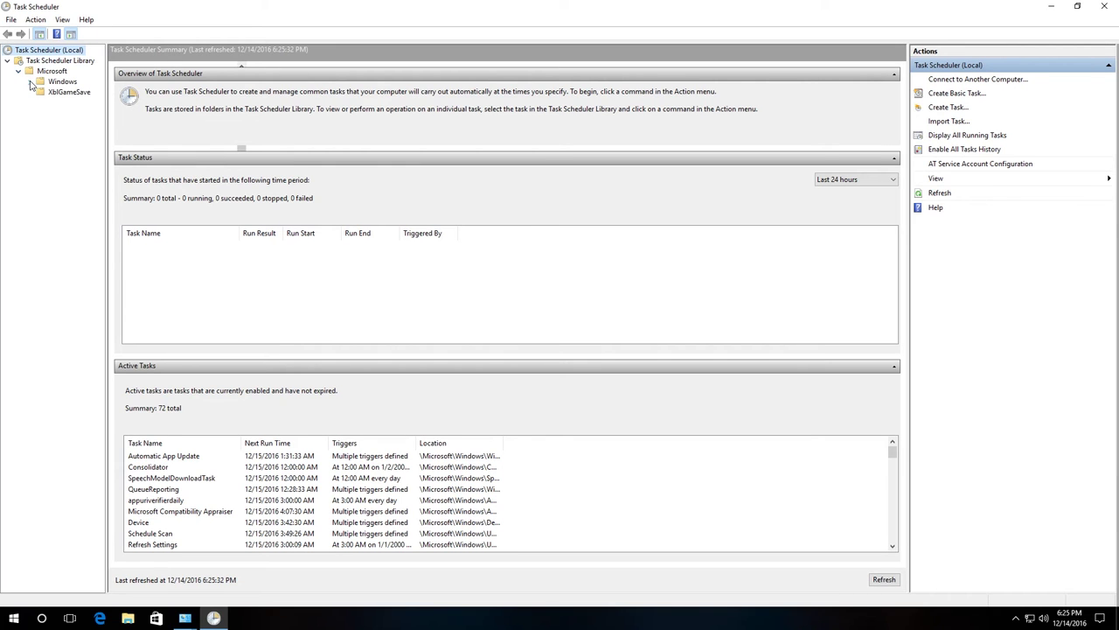
left_click(30, 82)
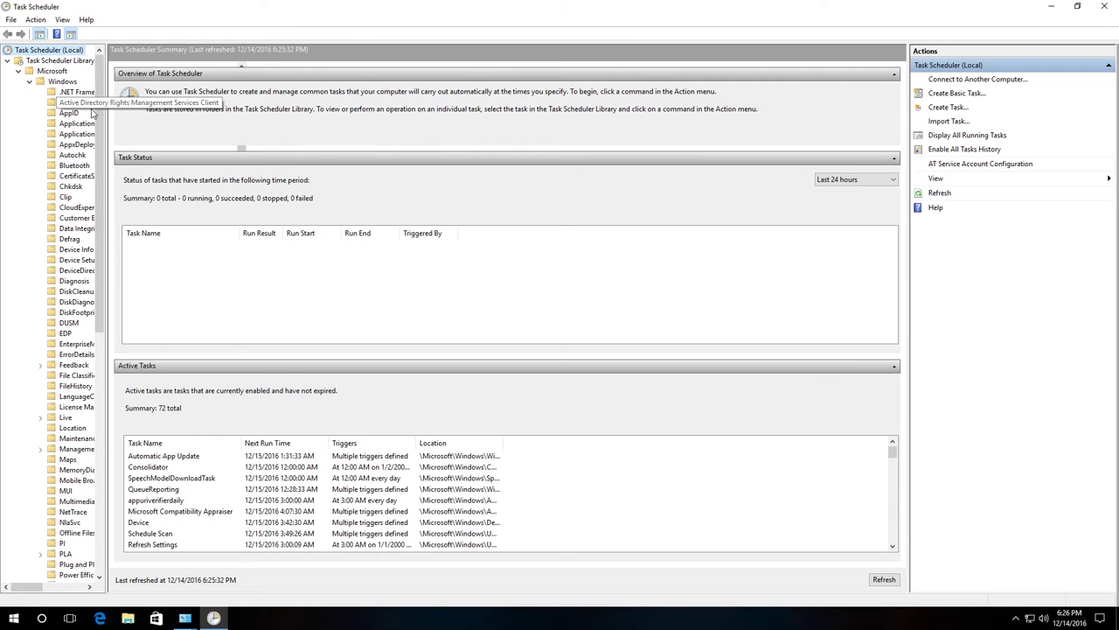
left_click_drag(99, 118, 95, 290)
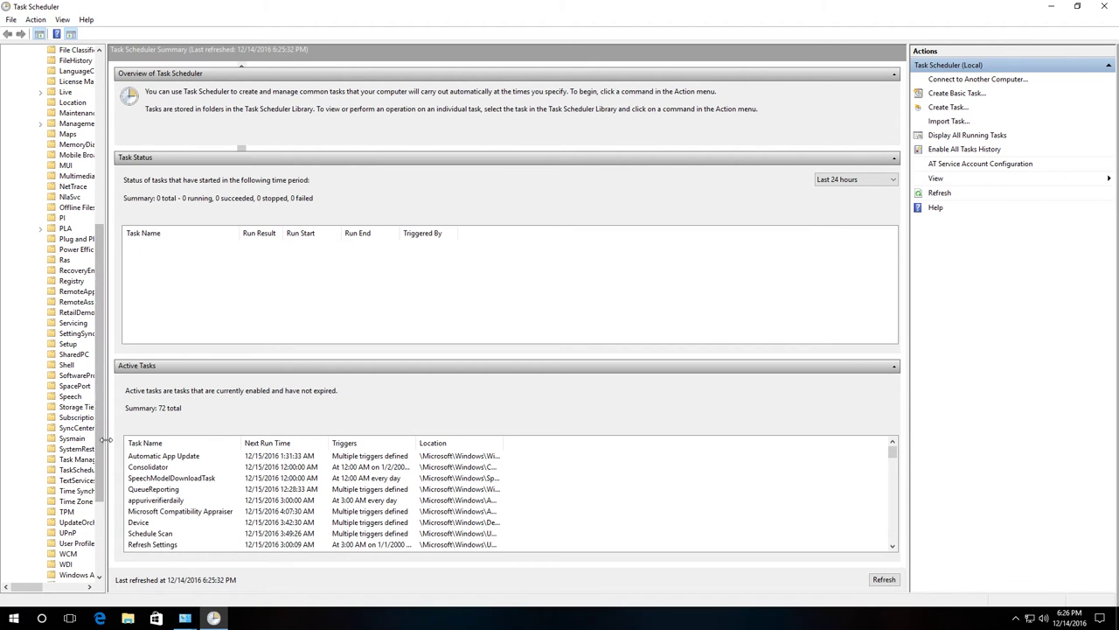
left_click_drag(107, 439, 129, 442)
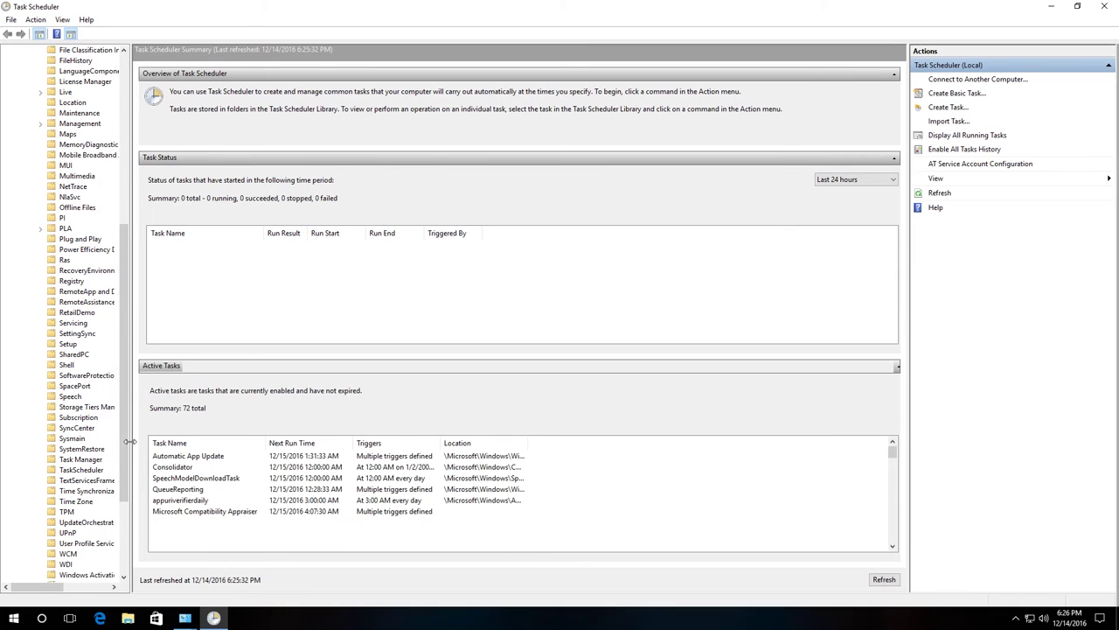
left_click(82, 449)
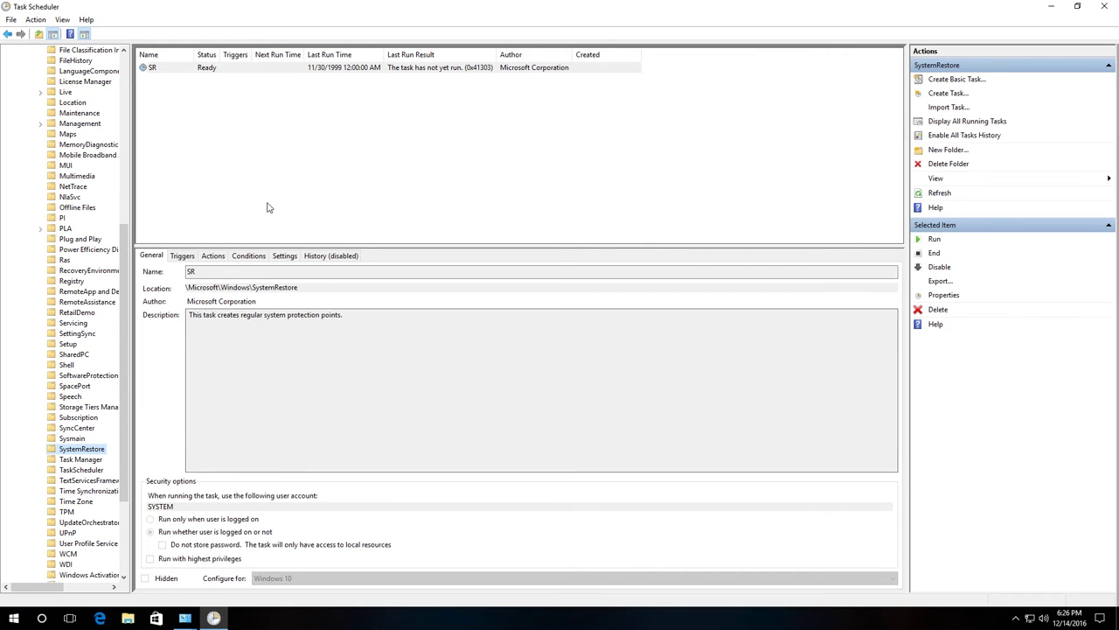
Start a new trigger in the SR task's properties and review the available options for beginning the task
right_click(319, 73)
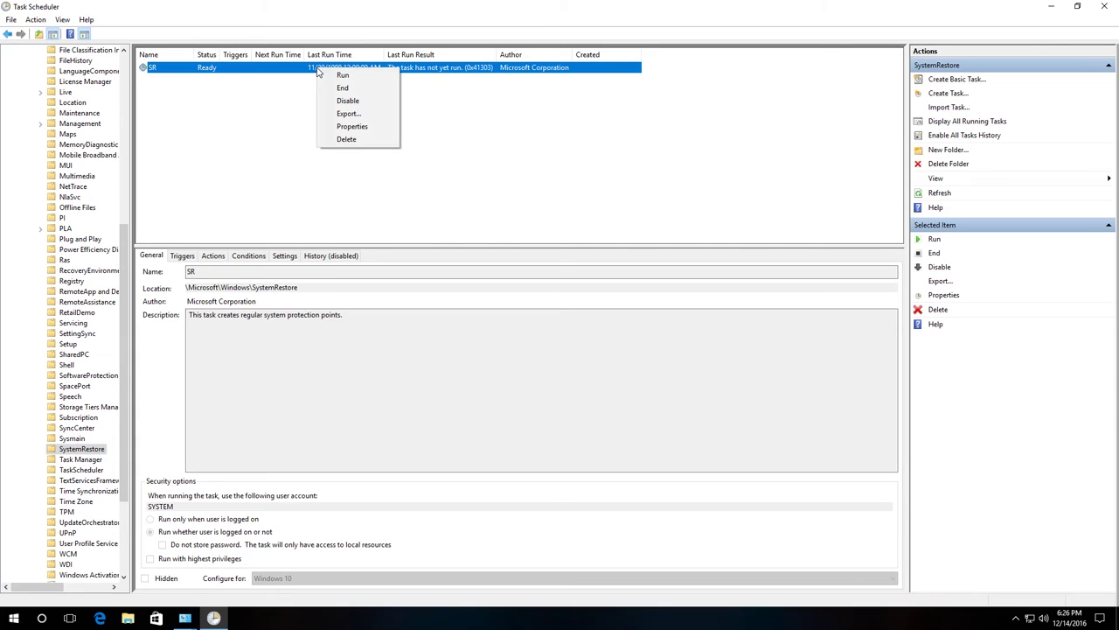
left_click(351, 126)
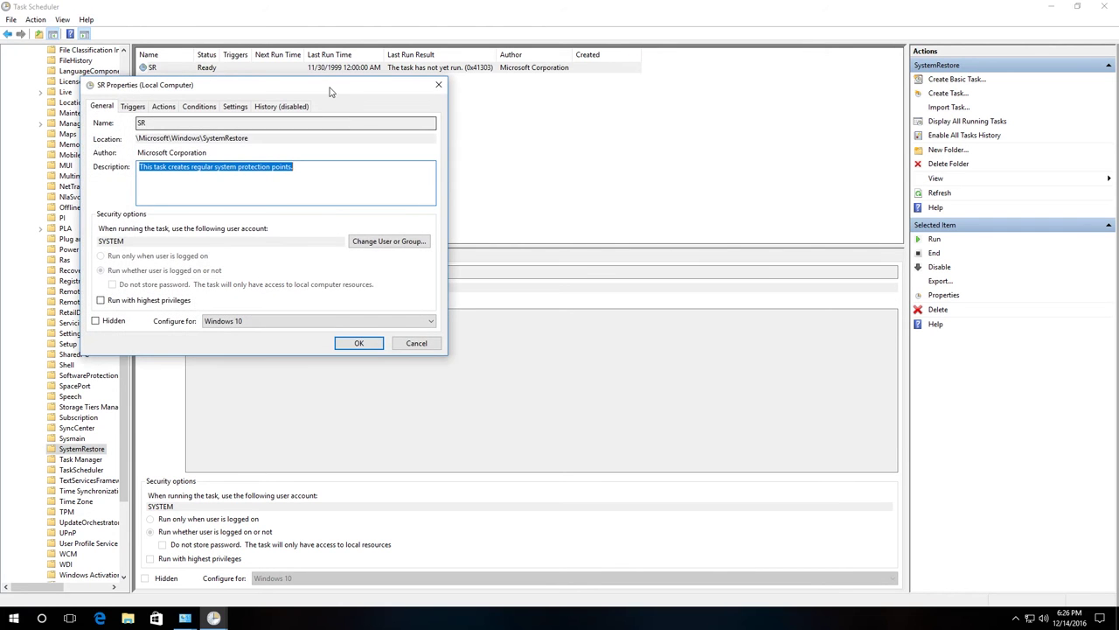
left_click_drag(329, 88, 510, 131)
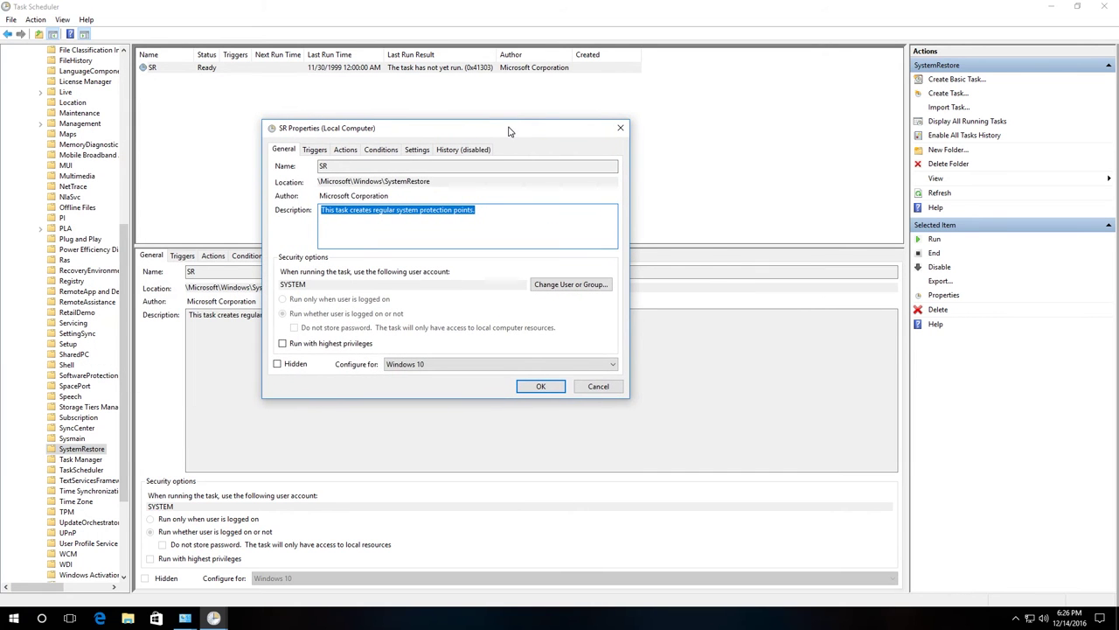
left_click(316, 150)
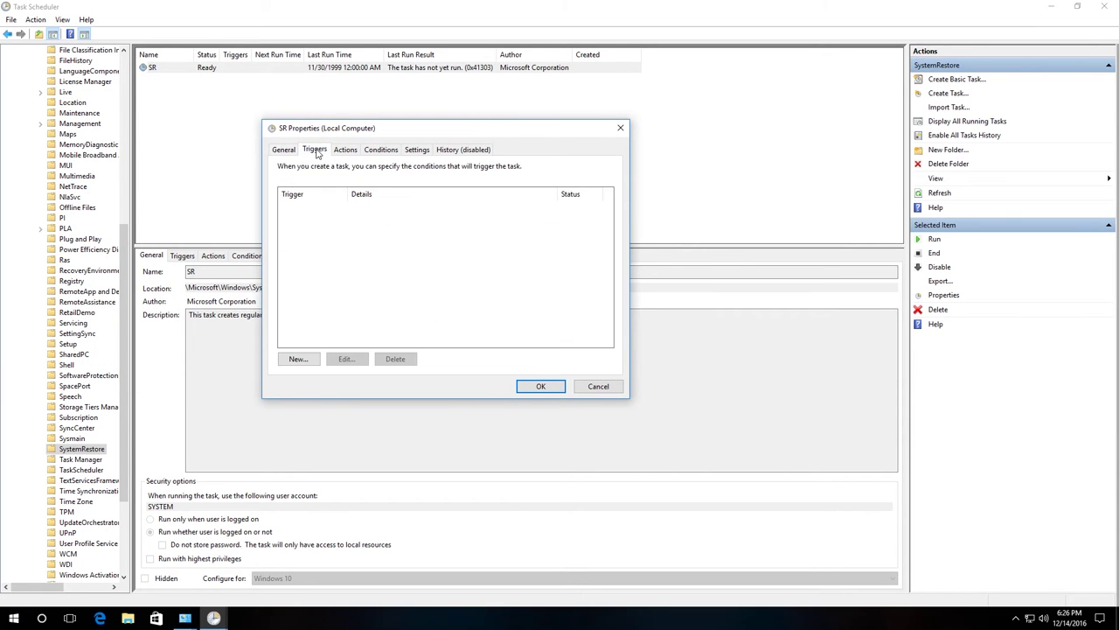
left_click(299, 360)
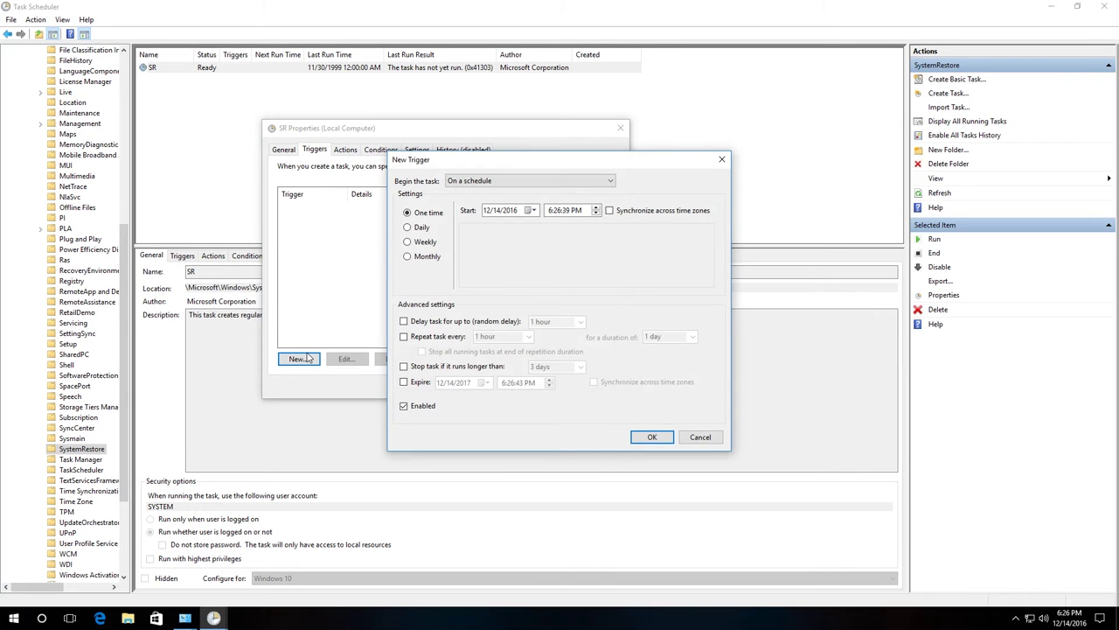
left_click(511, 184)
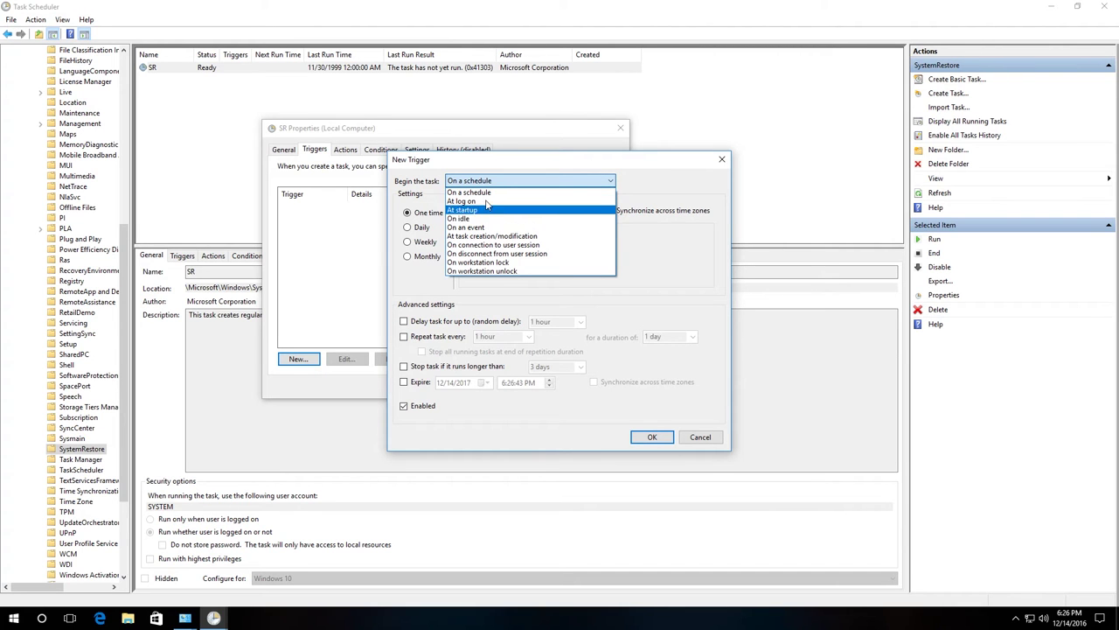
left_click(480, 167)
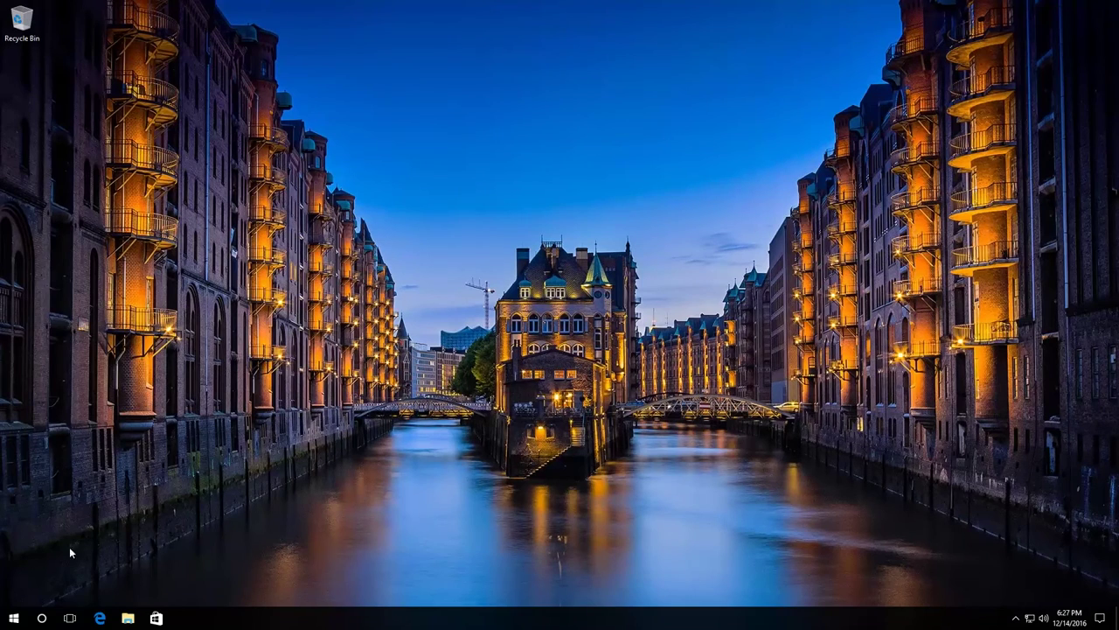
Launch the System Restore wizard from the Recovery tools in Control Panel
right_click(13, 619)
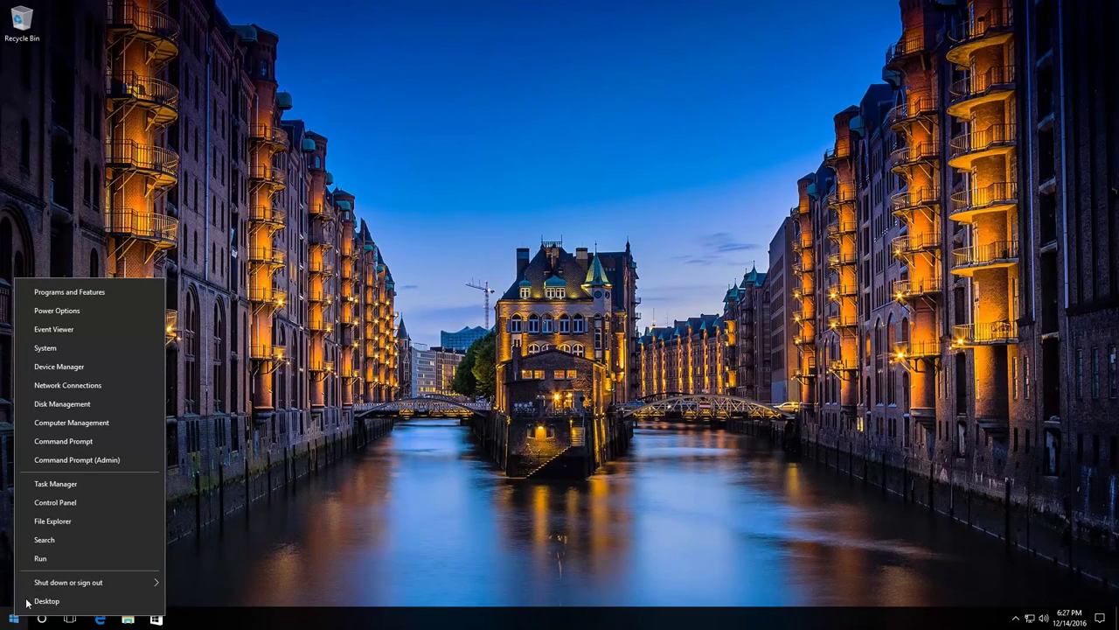
left_click(61, 502)
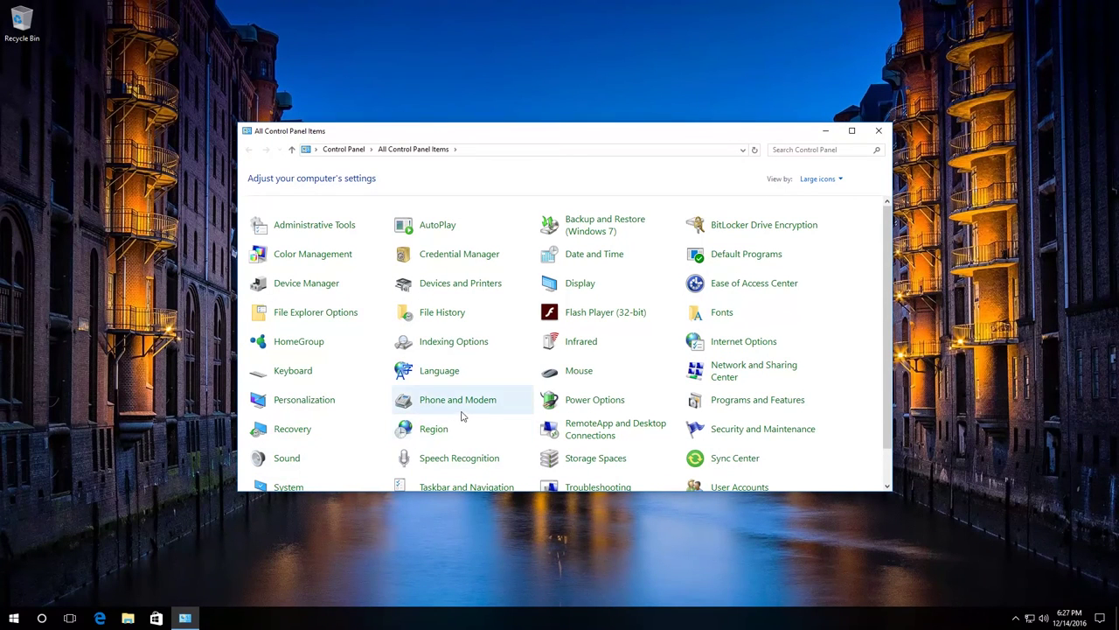
left_click(299, 435)
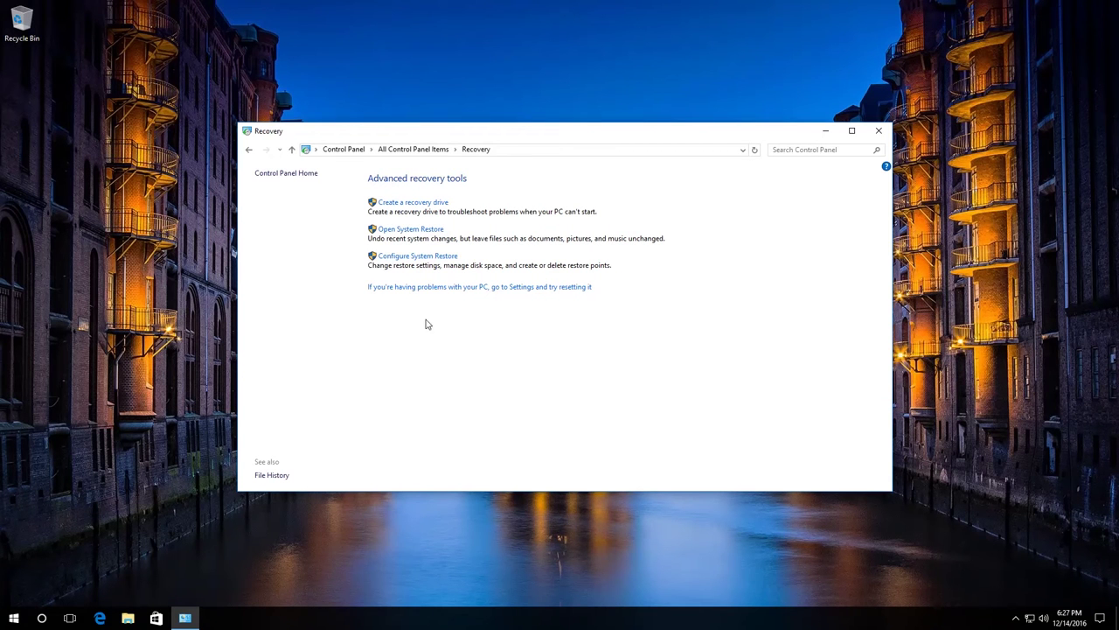
left_click(420, 229)
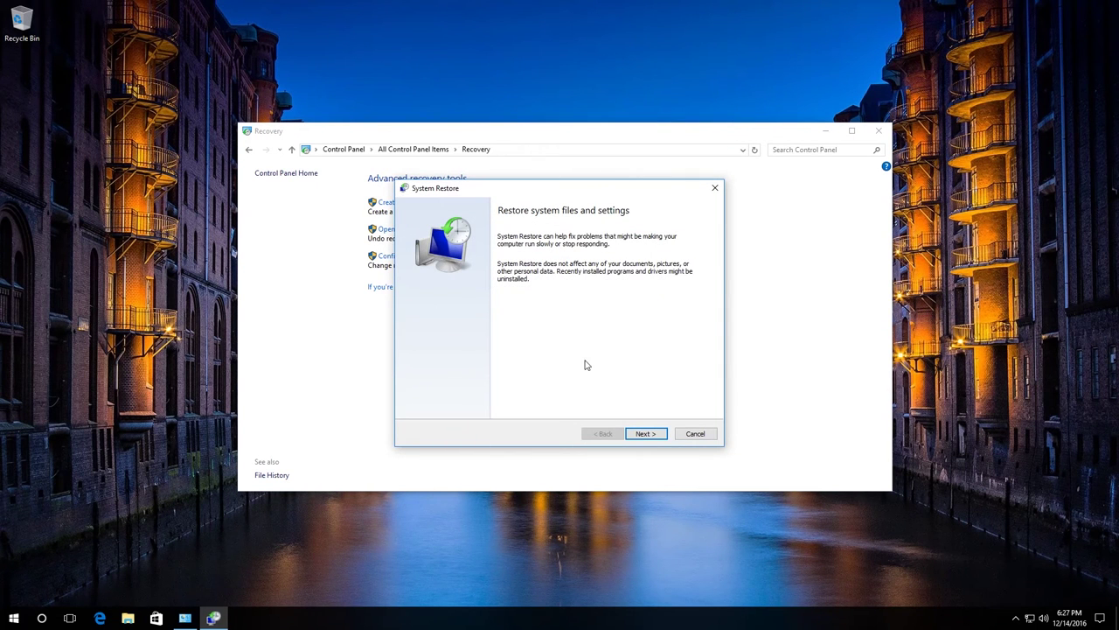
Select the manual restore point described as "Restore Point" in the wizard and proceed with it
left_click(648, 434)
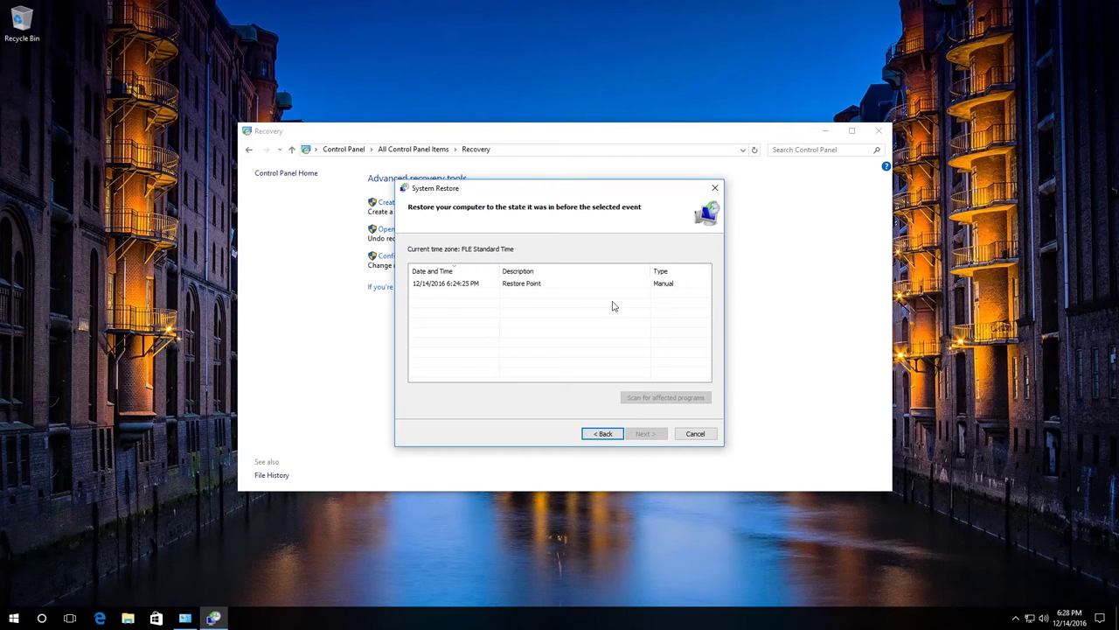
left_click(530, 286)
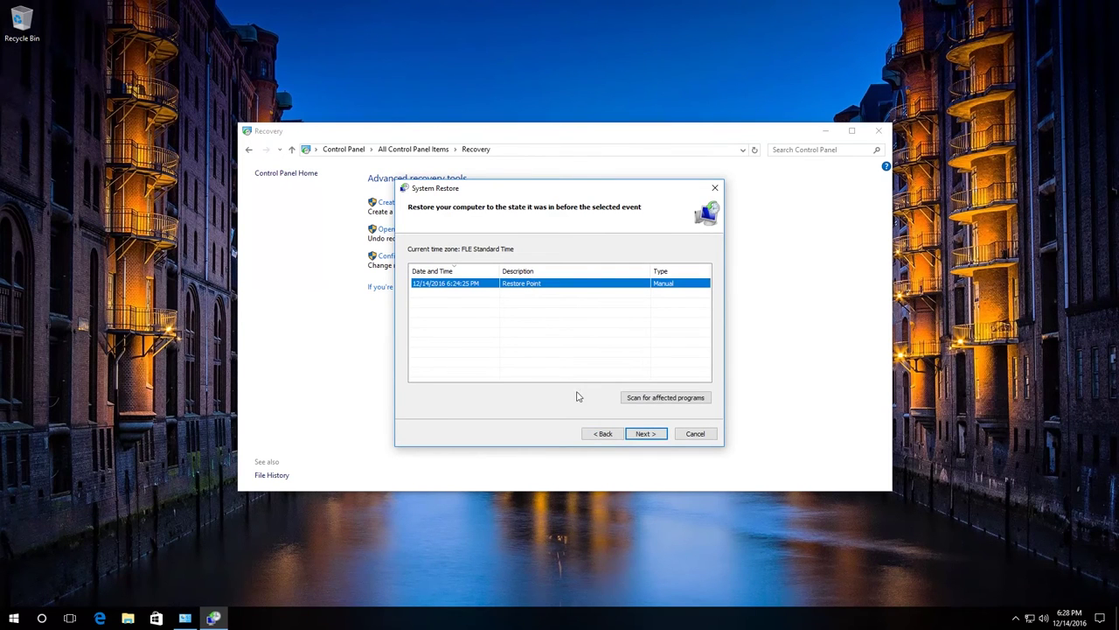
left_click(645, 434)
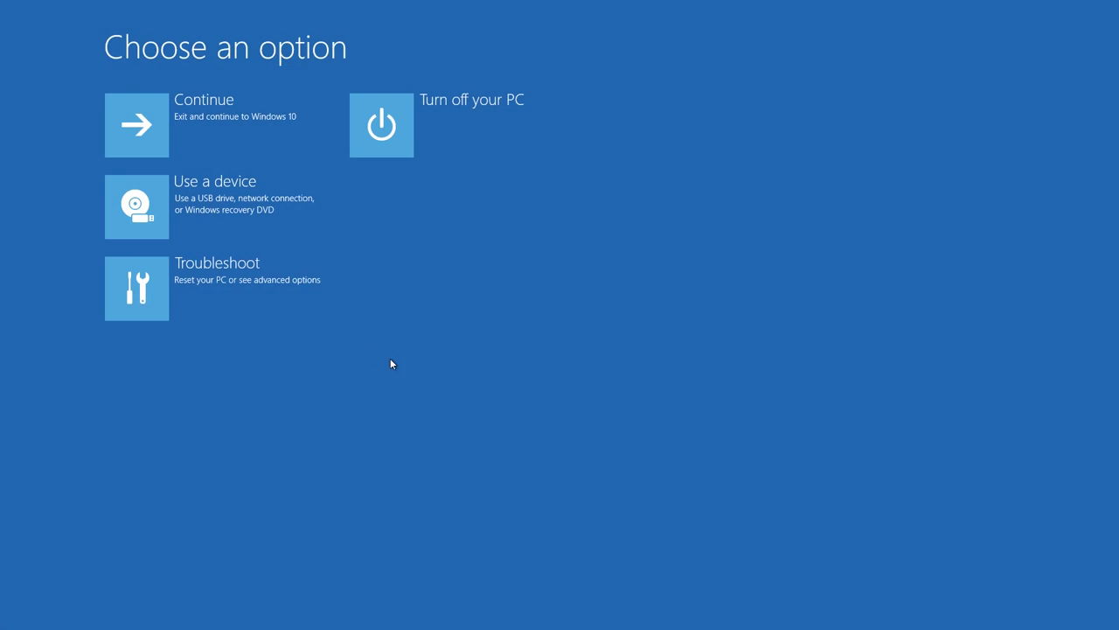
Start System Restore from the recovery environment's Troubleshoot options and select the manual restore point "Restore Point"
left_click(256, 285)
left_click(213, 201)
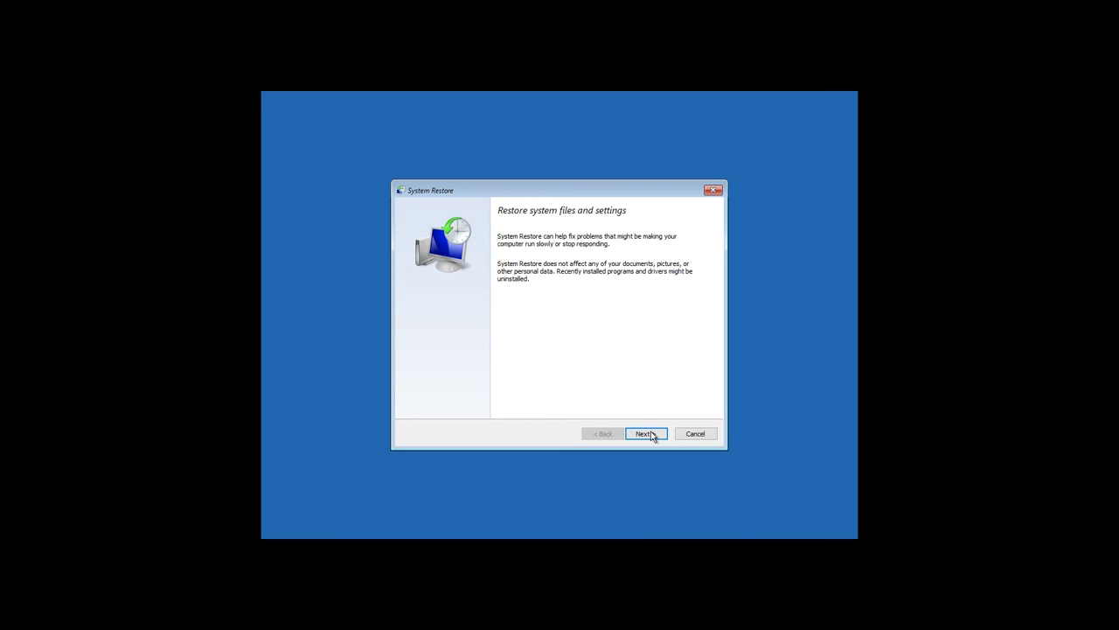
left_click(646, 434)
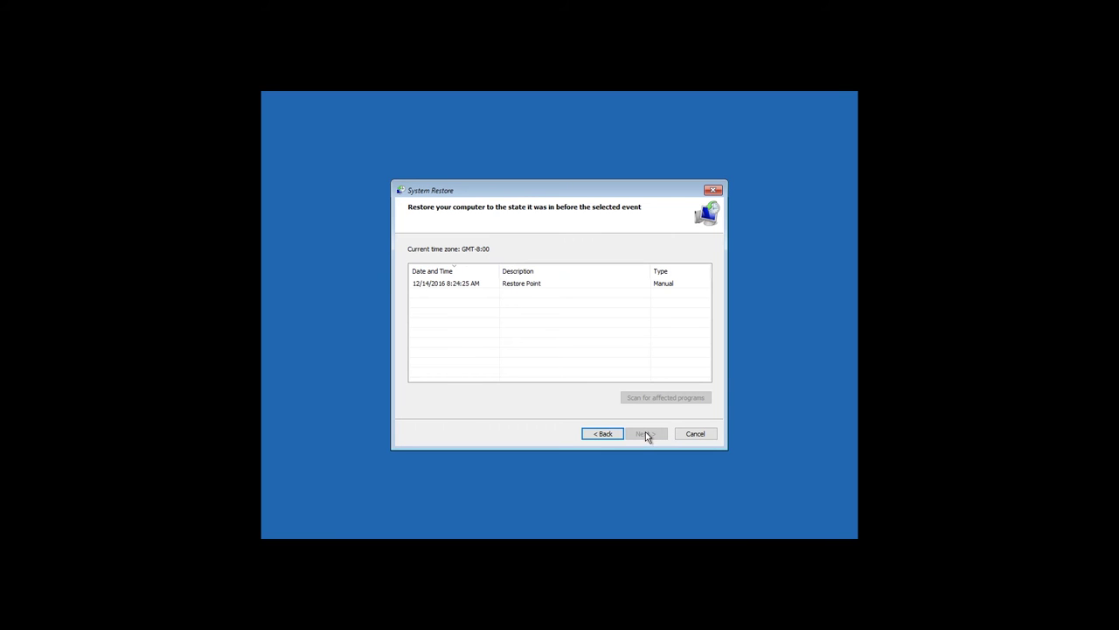
left_click(540, 285)
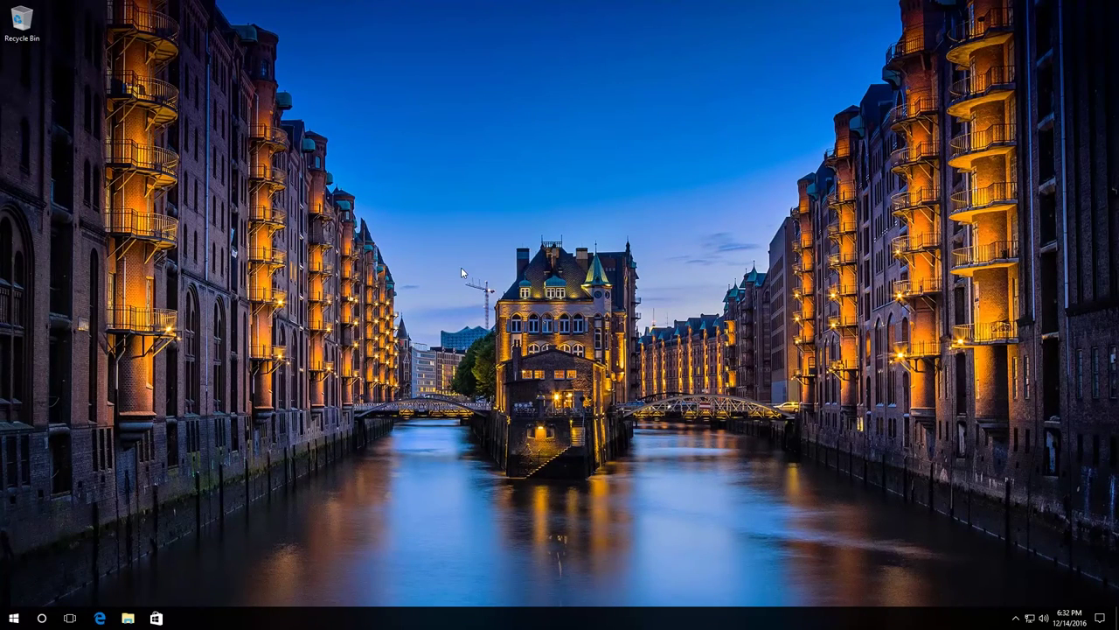
Launch System Restore by running rstrui.exe from a Command Prompt with administrator rights
right_click(14, 619)
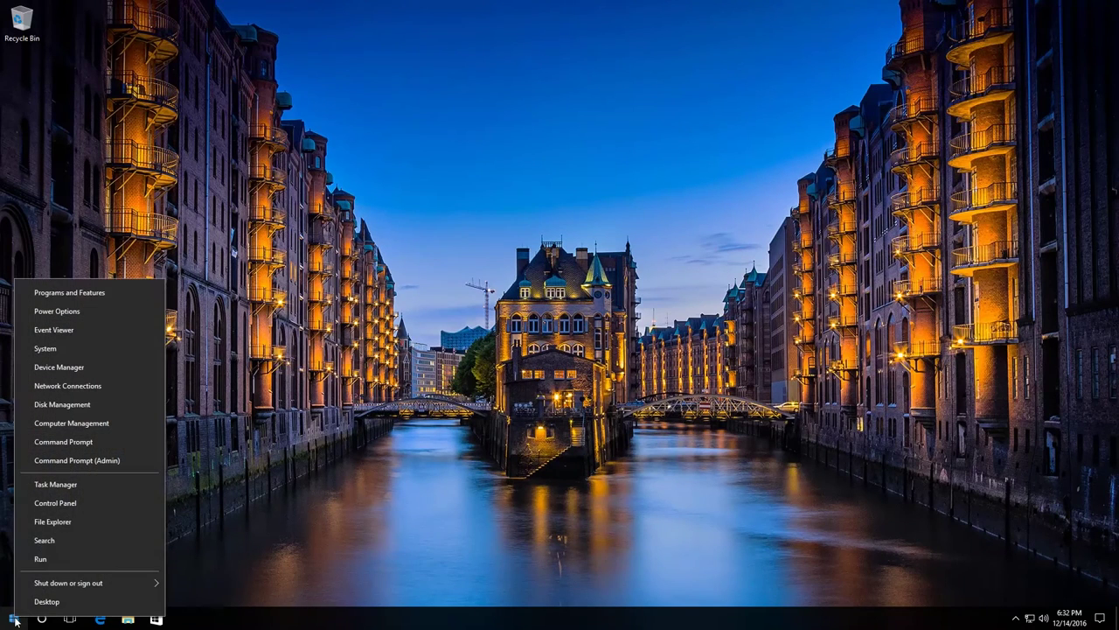
left_click(102, 460)
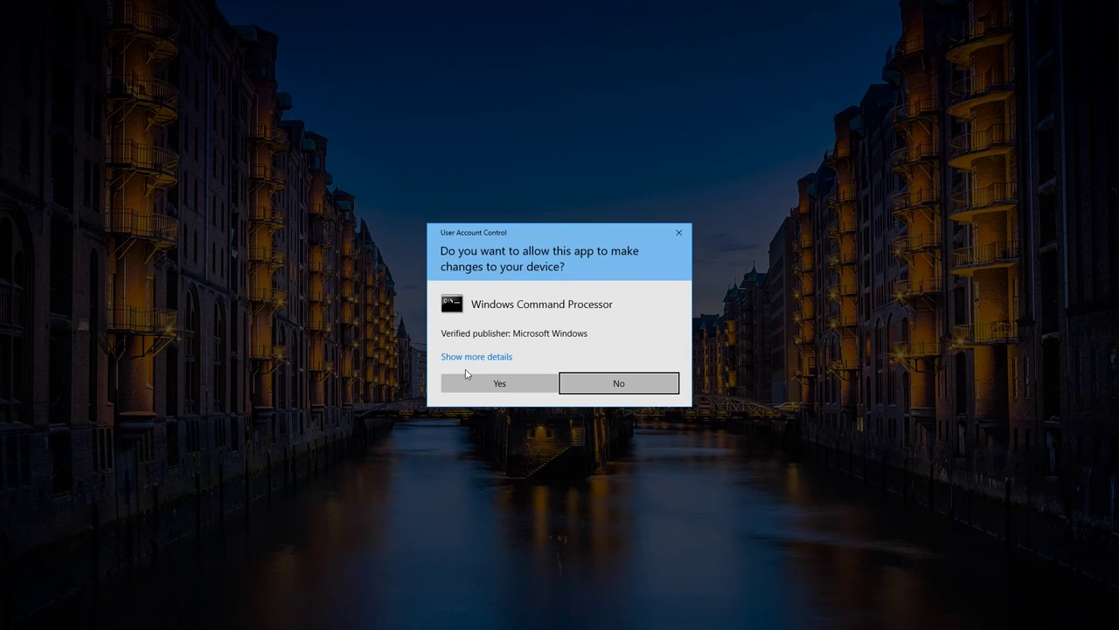
left_click(473, 385)
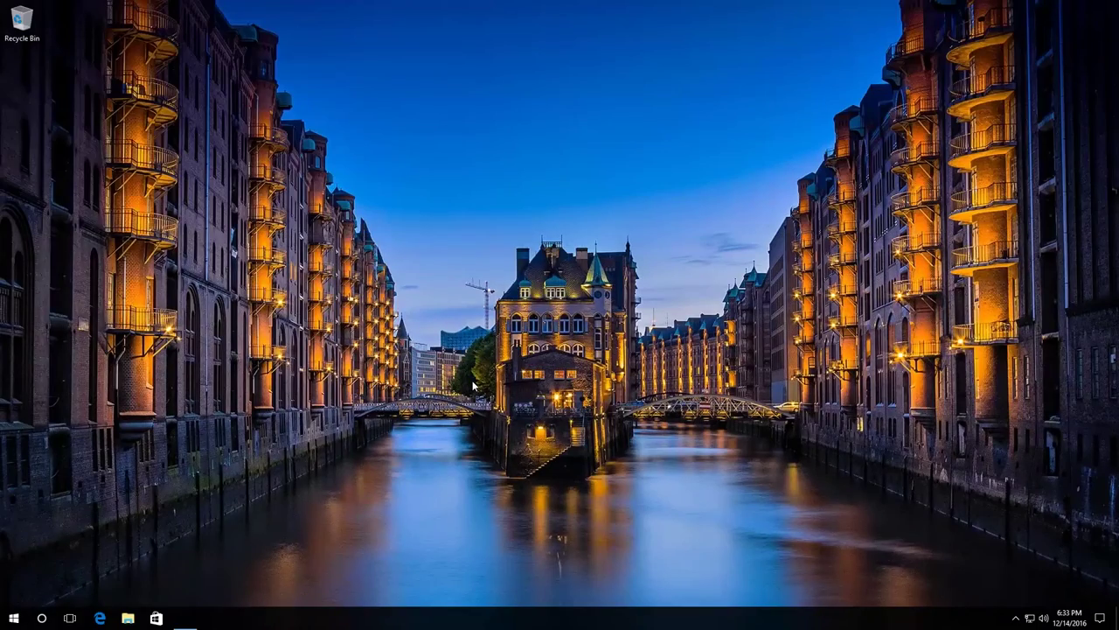
type("rstr")
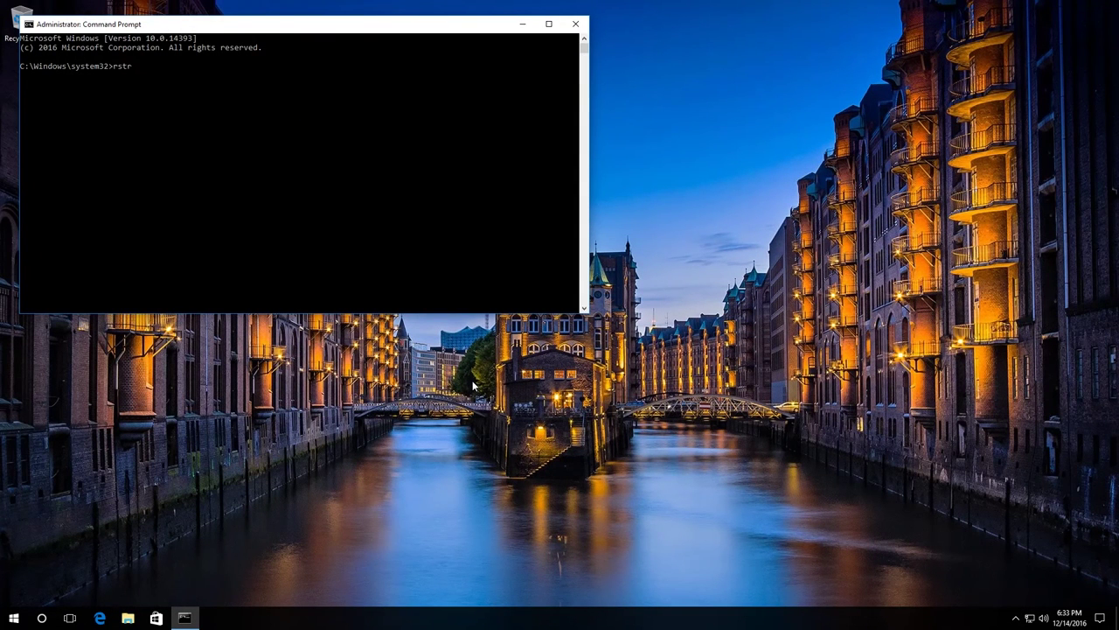
type("ui.exe")
key("Return")
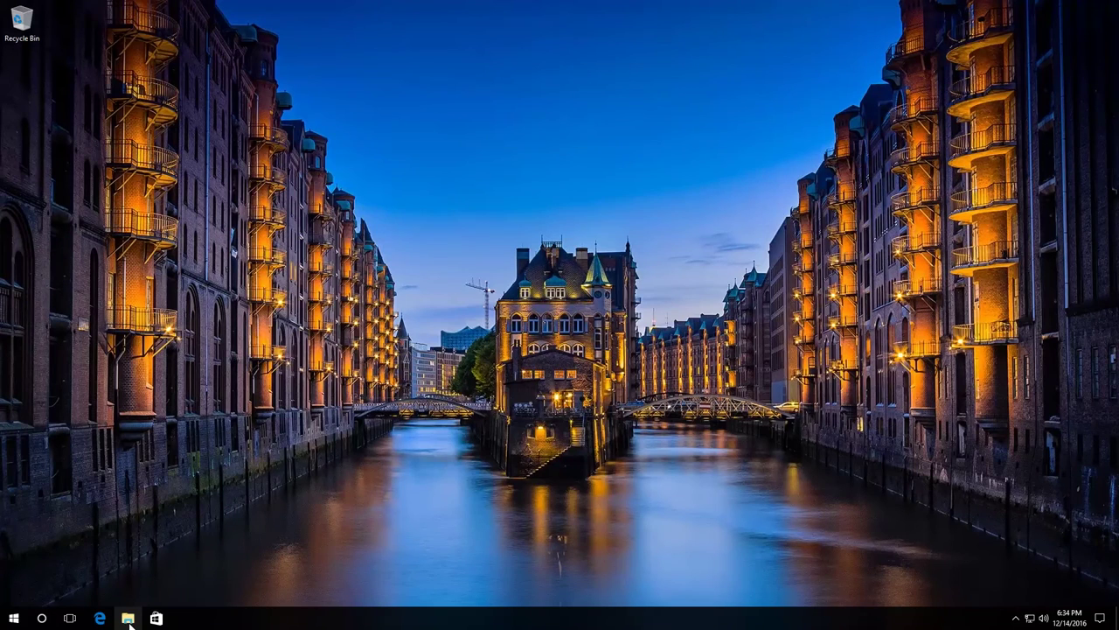
Open the properties of Local Disk (C:) from This PC in File Explorer
left_click(128, 618)
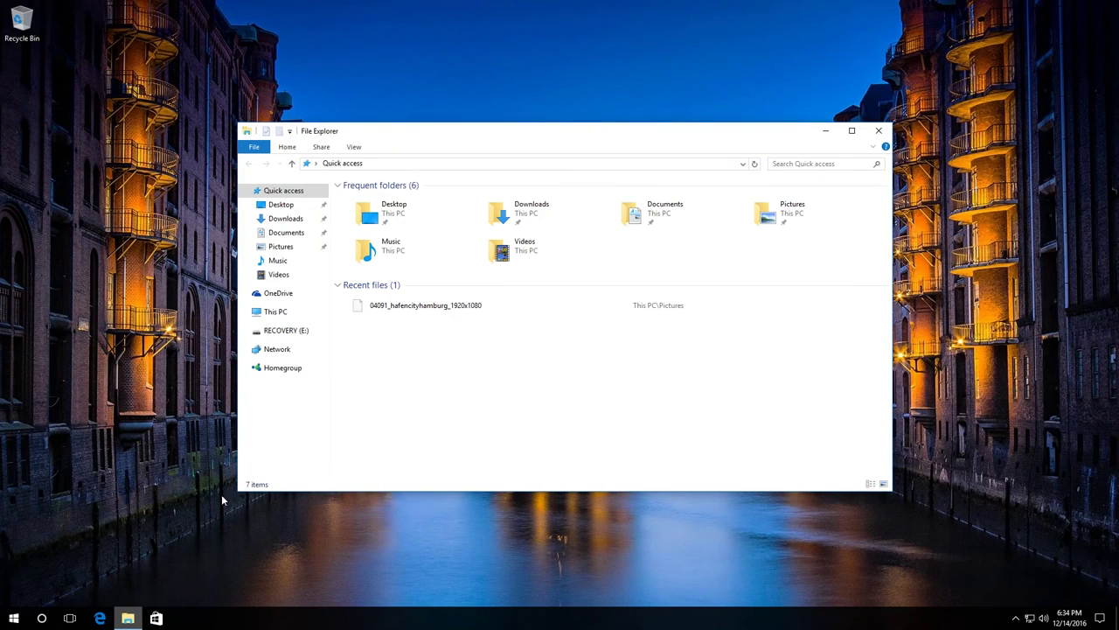
left_click(276, 313)
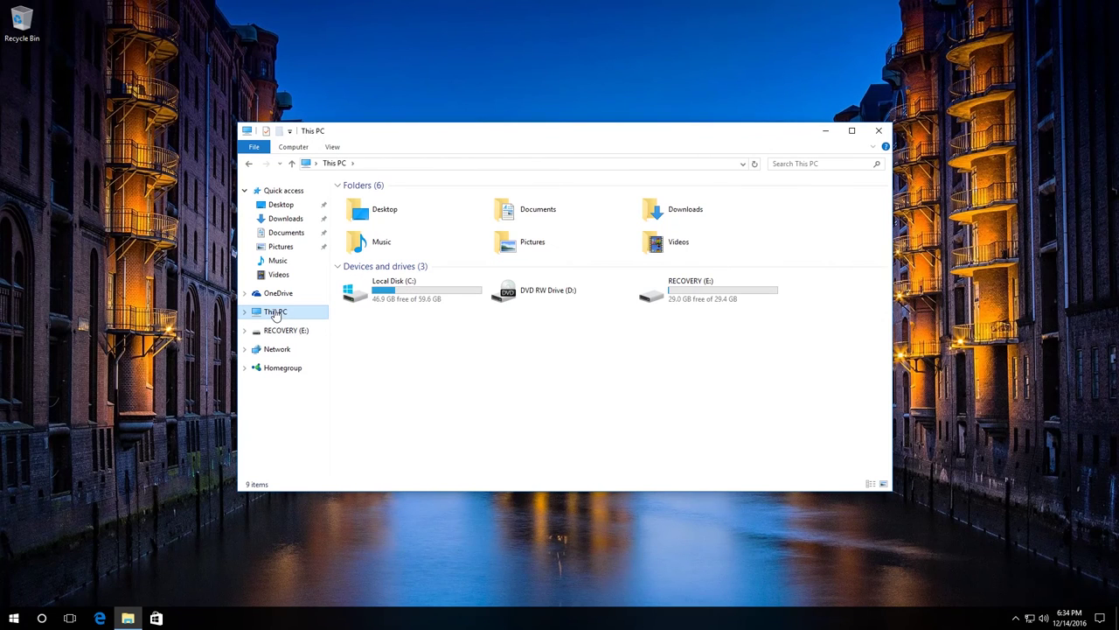
left_click(418, 294)
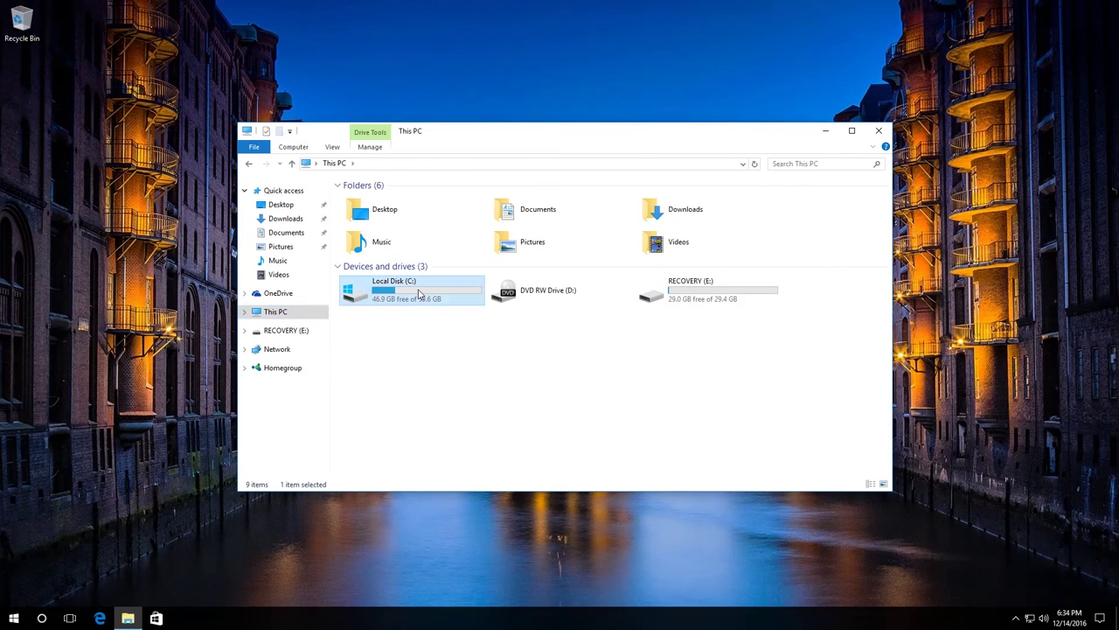
right_click(419, 294)
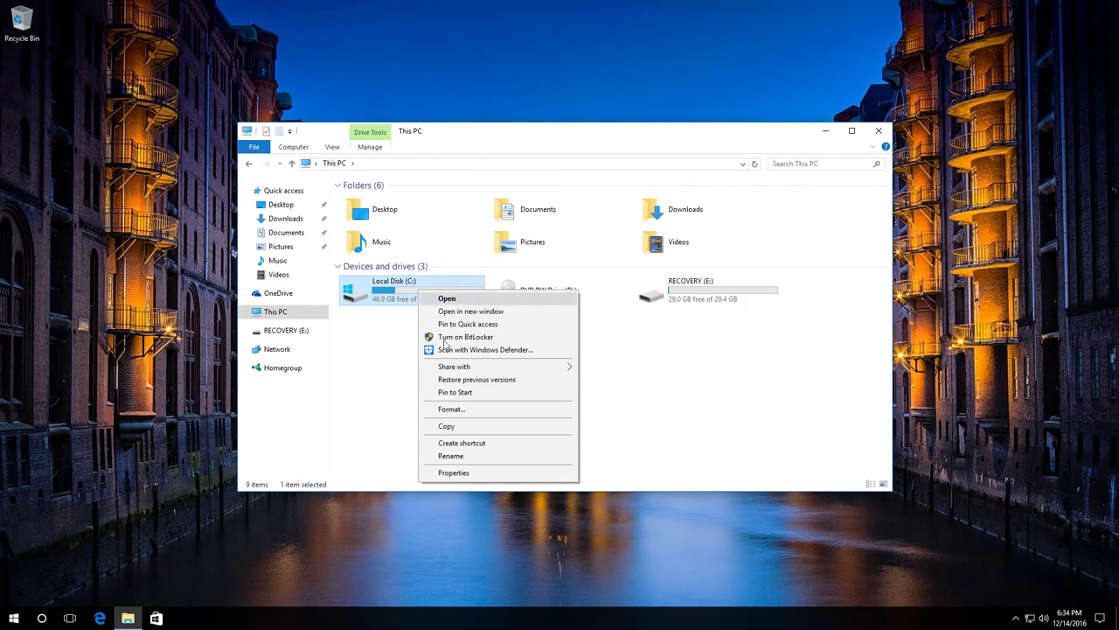
left_click(453, 472)
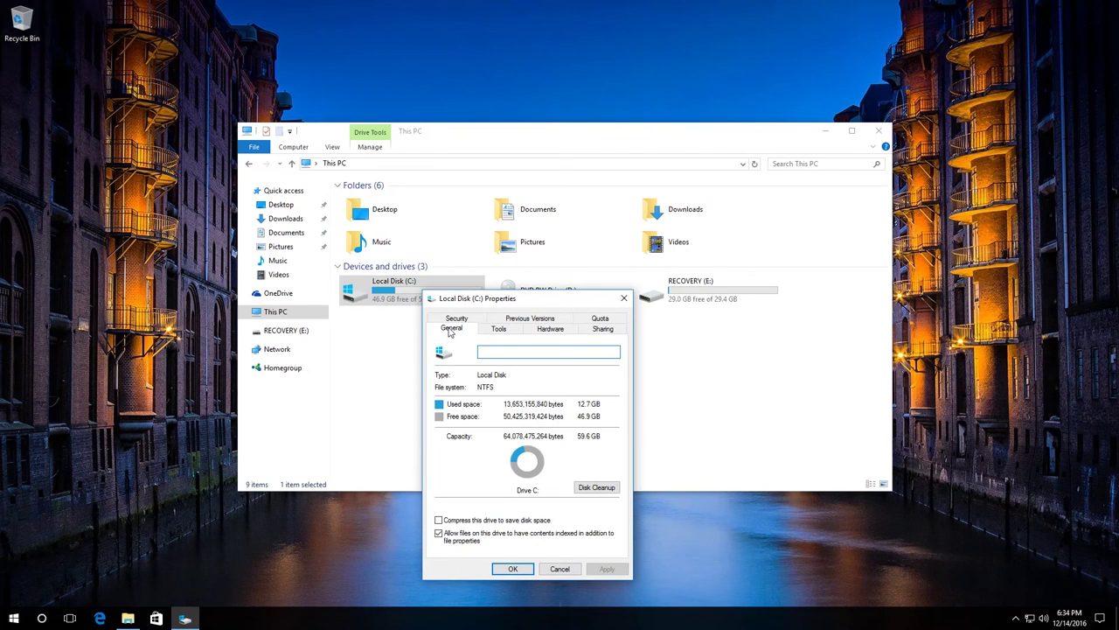
Start Disk Cleanup for drive C:, include system files, and bring up its additional cleanup options
left_click(598, 488)
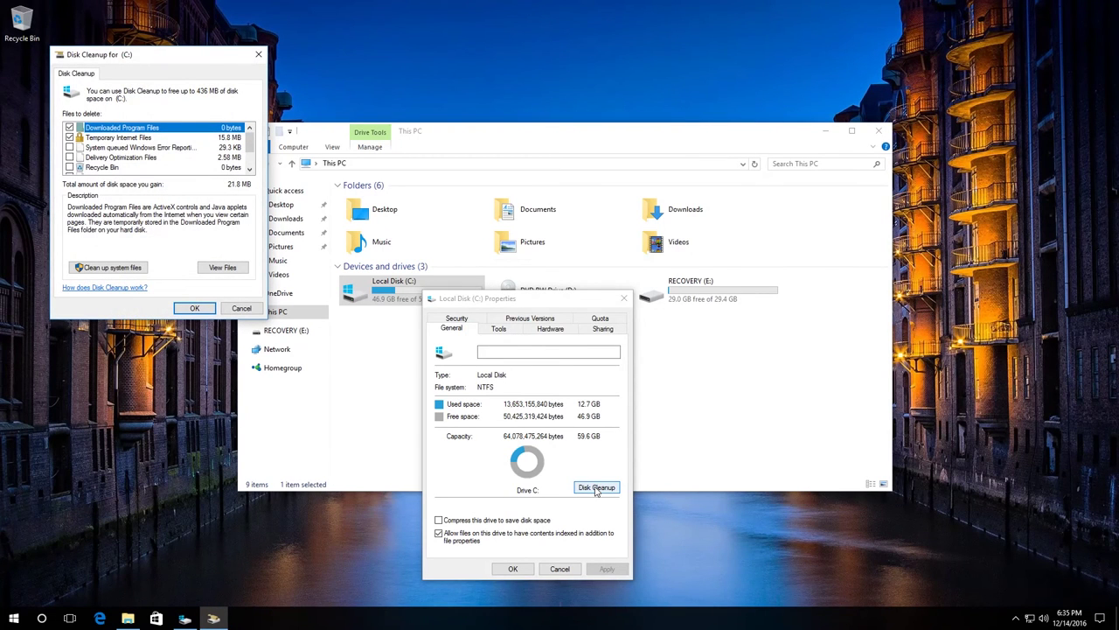
left_click(117, 268)
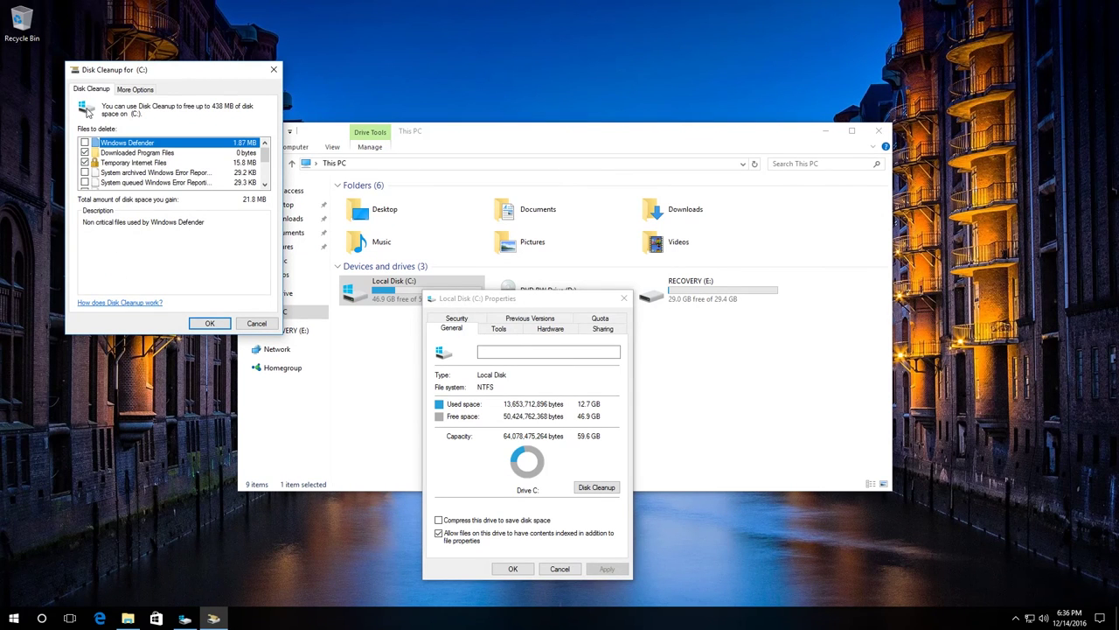
left_click(127, 91)
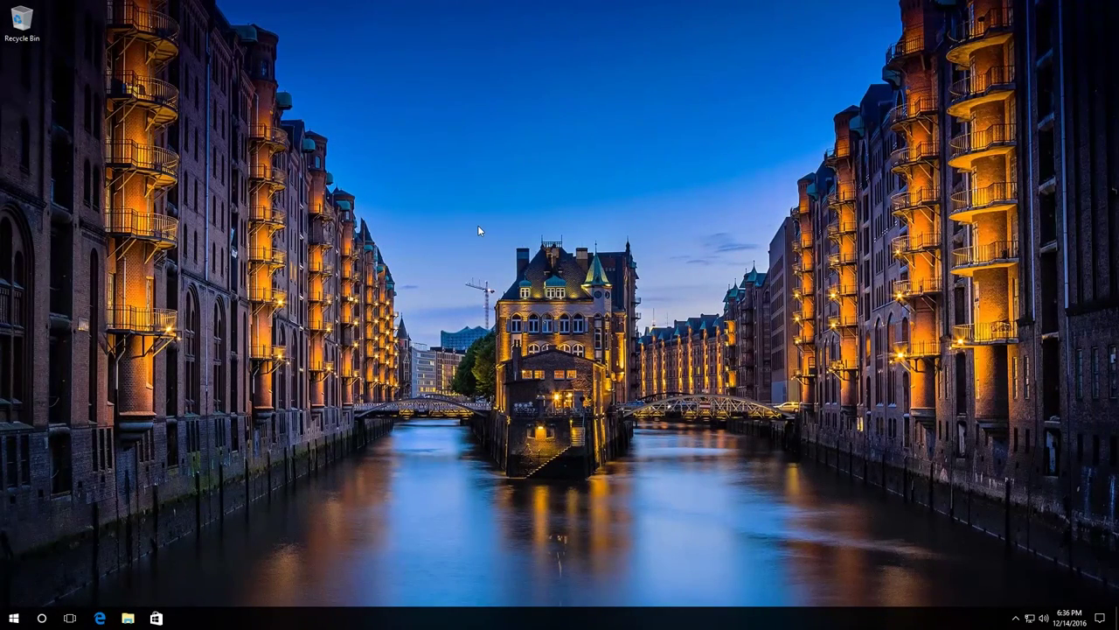
Open the System Protection configuration for Local Disk (C:) through the Recovery tools in Control Panel
right_click(15, 622)
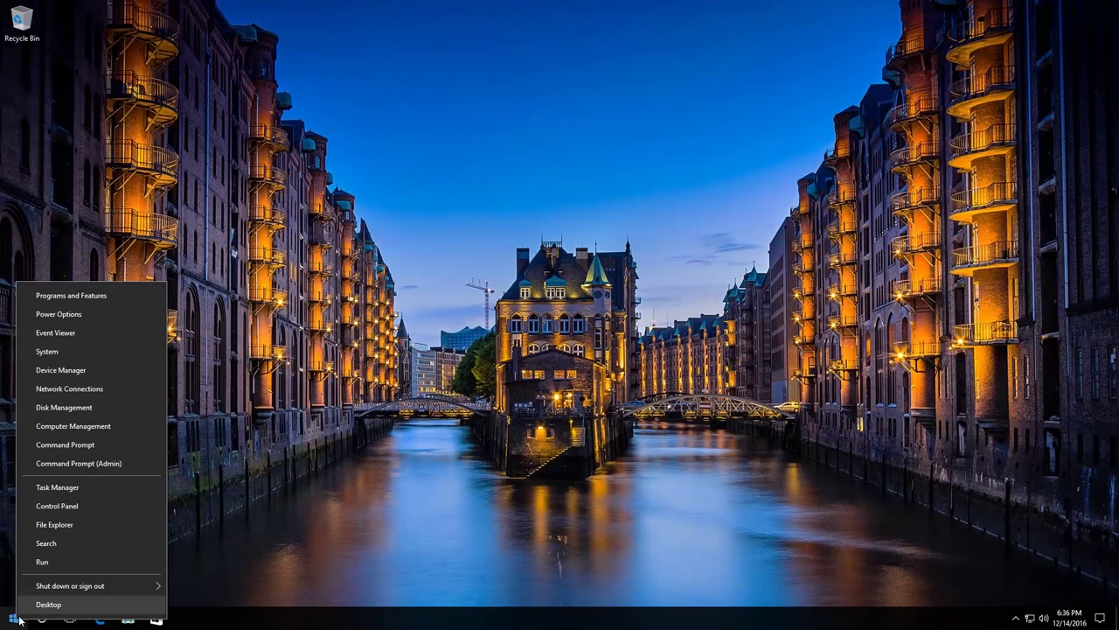
left_click(95, 505)
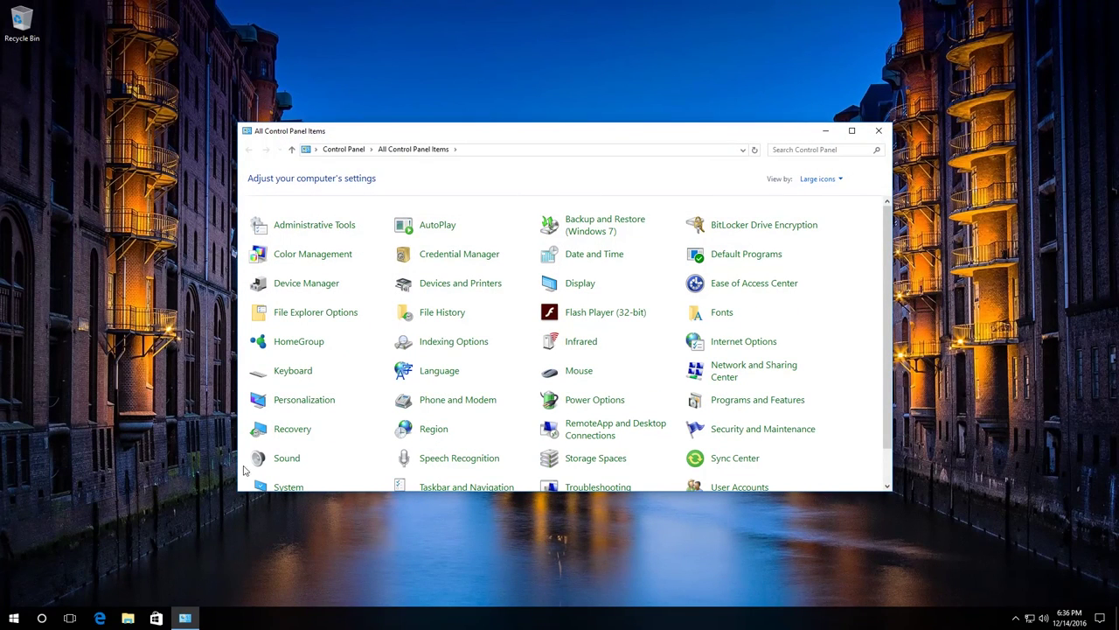
left_click(288, 433)
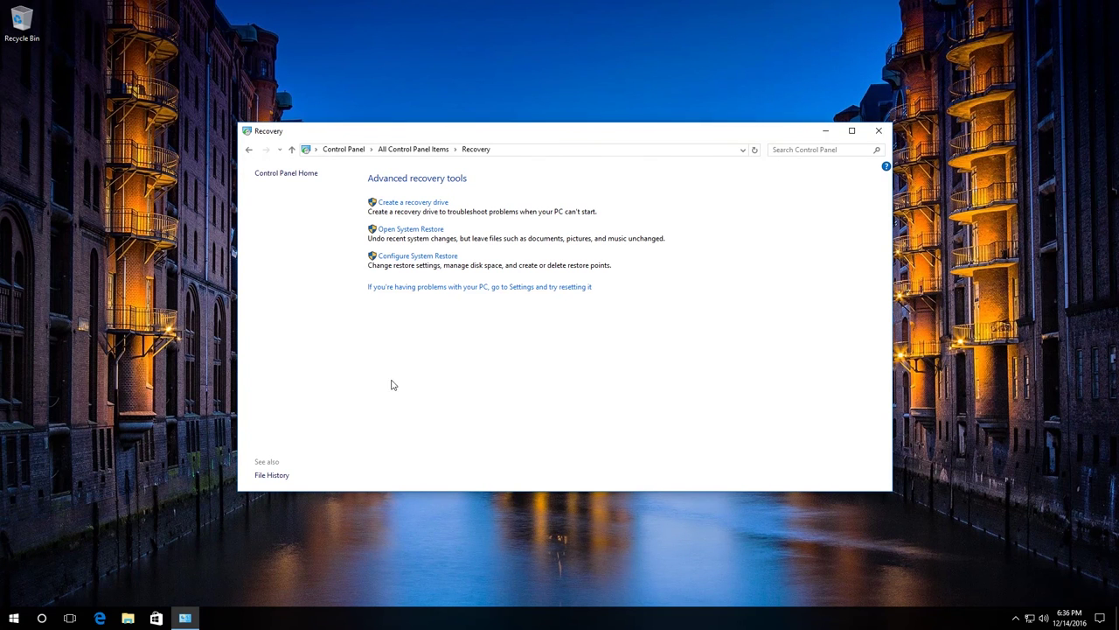
left_click(431, 259)
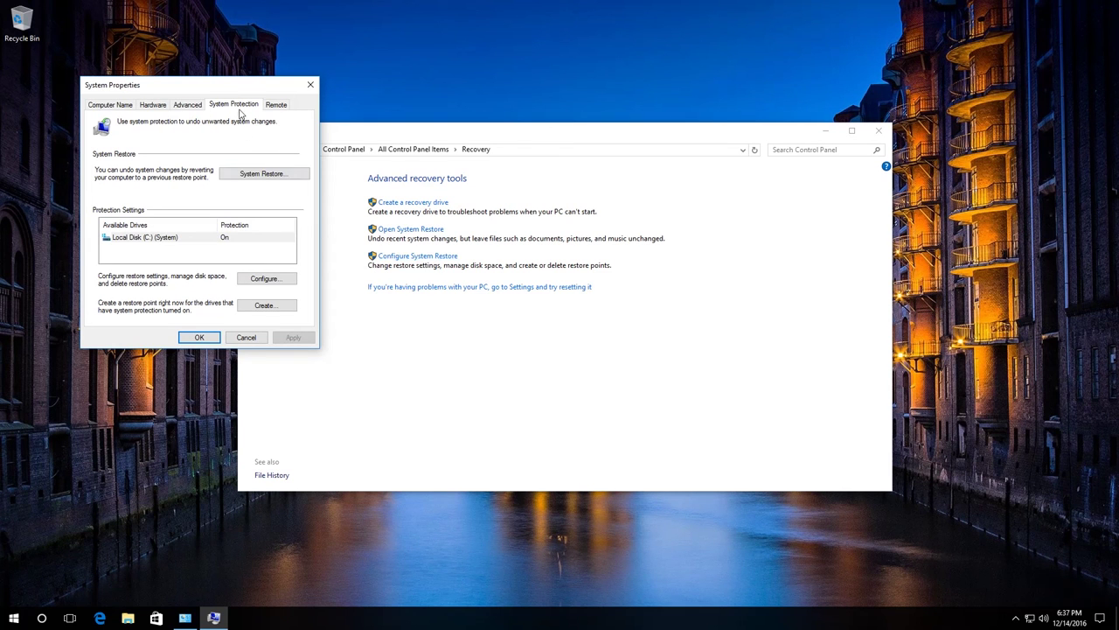
left_click_drag(234, 85, 293, 146)
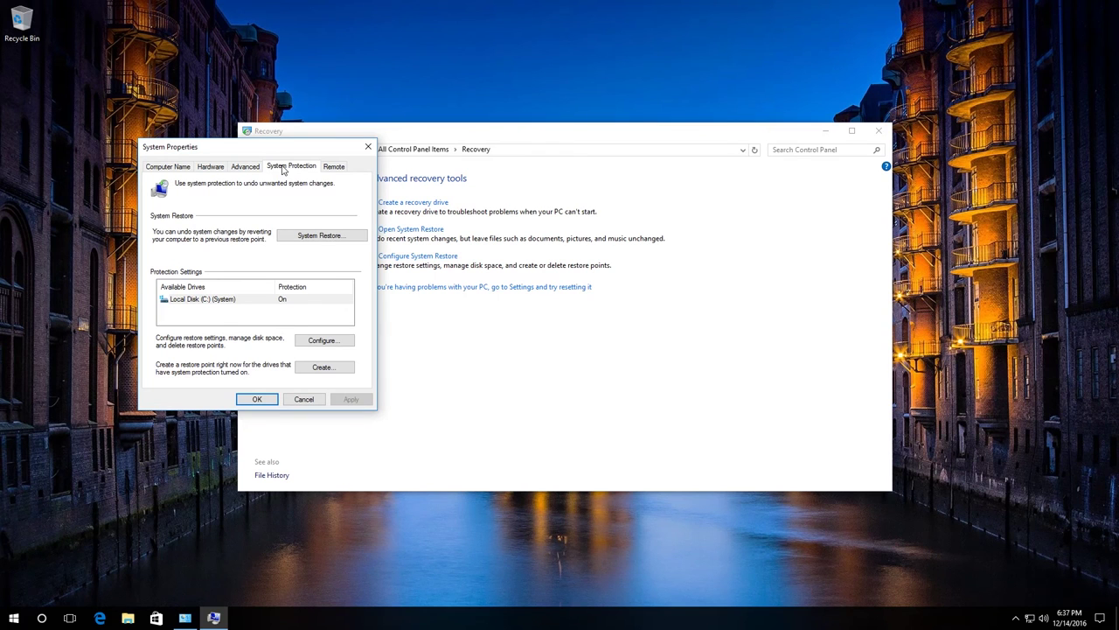
left_click(337, 341)
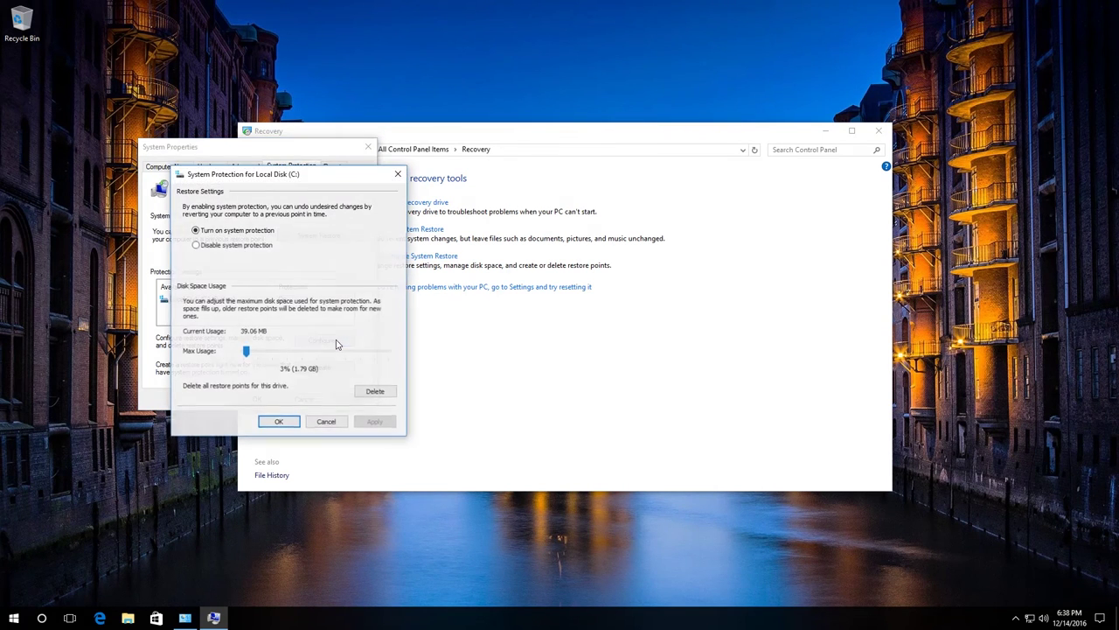